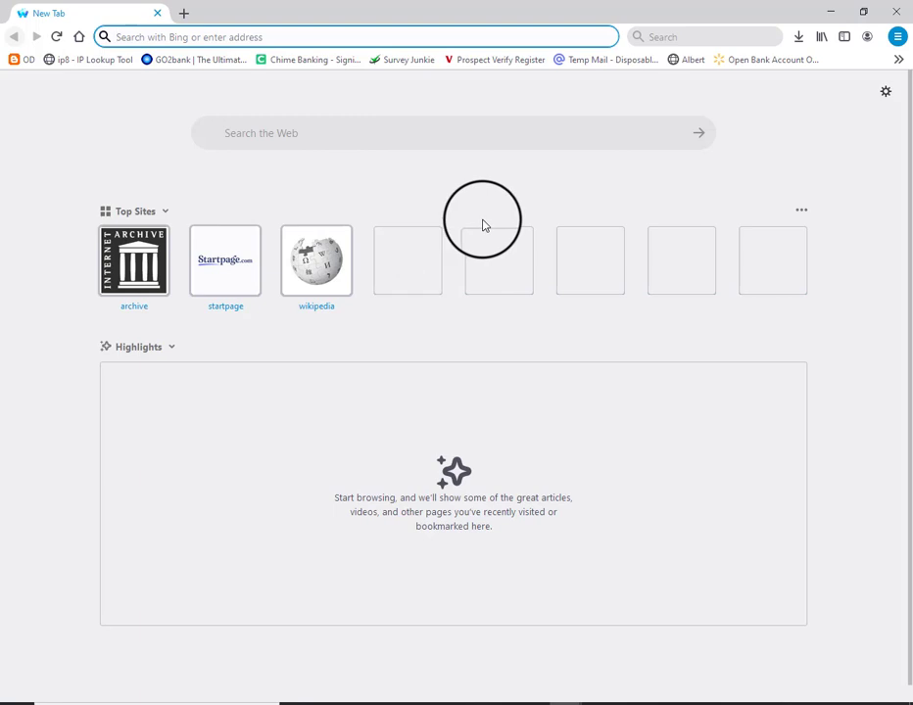
Step: Load gmail.com in Waterfox so it redirects to the Google sign-in page
scroll(507, 171, "down", 1)
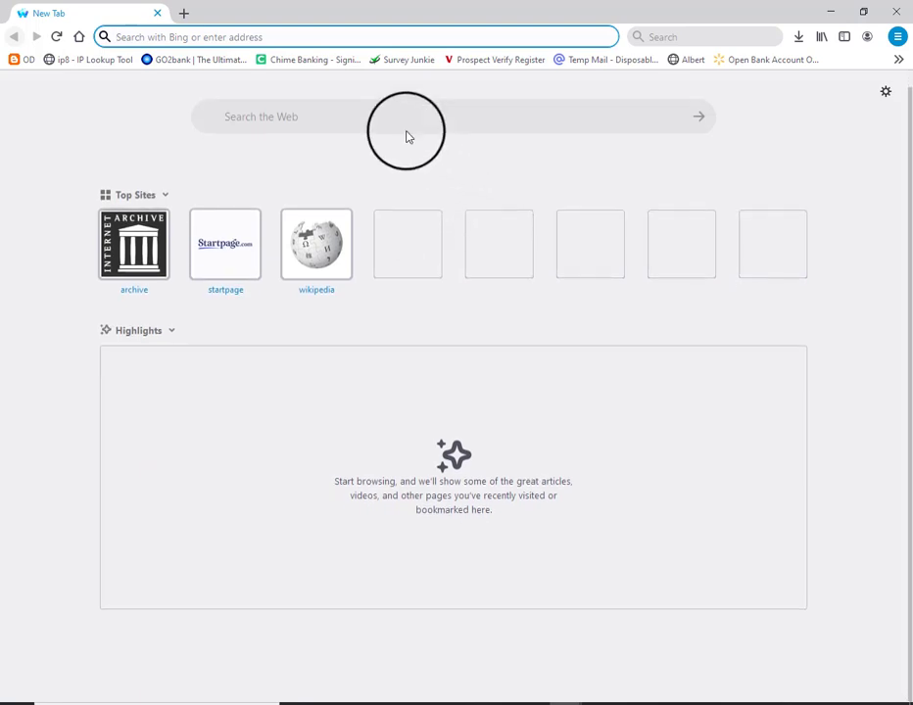
left_click(184, 39)
type("gma")
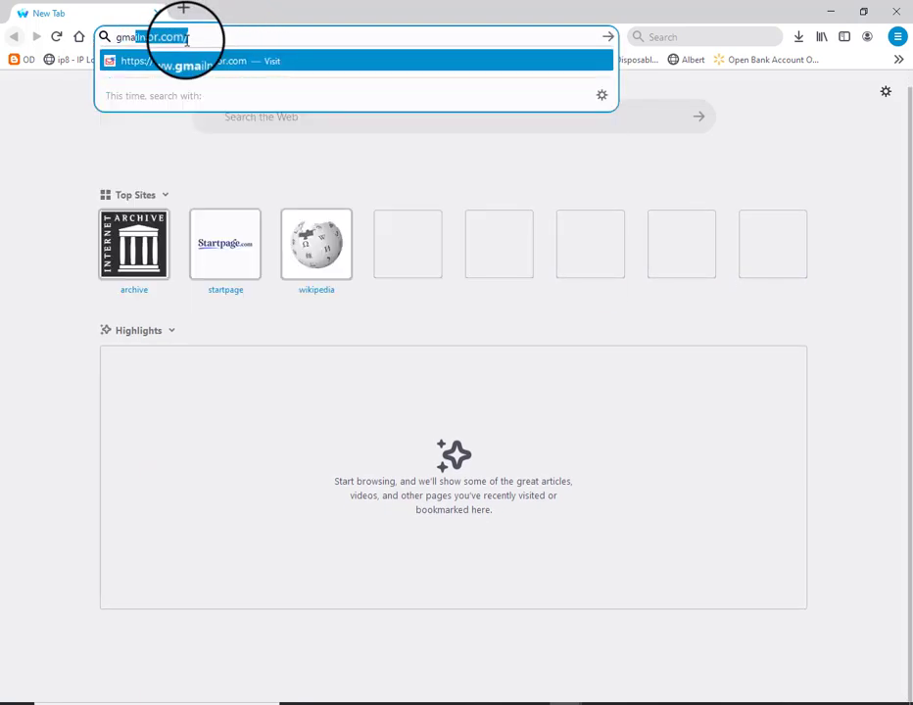
type("il.com")
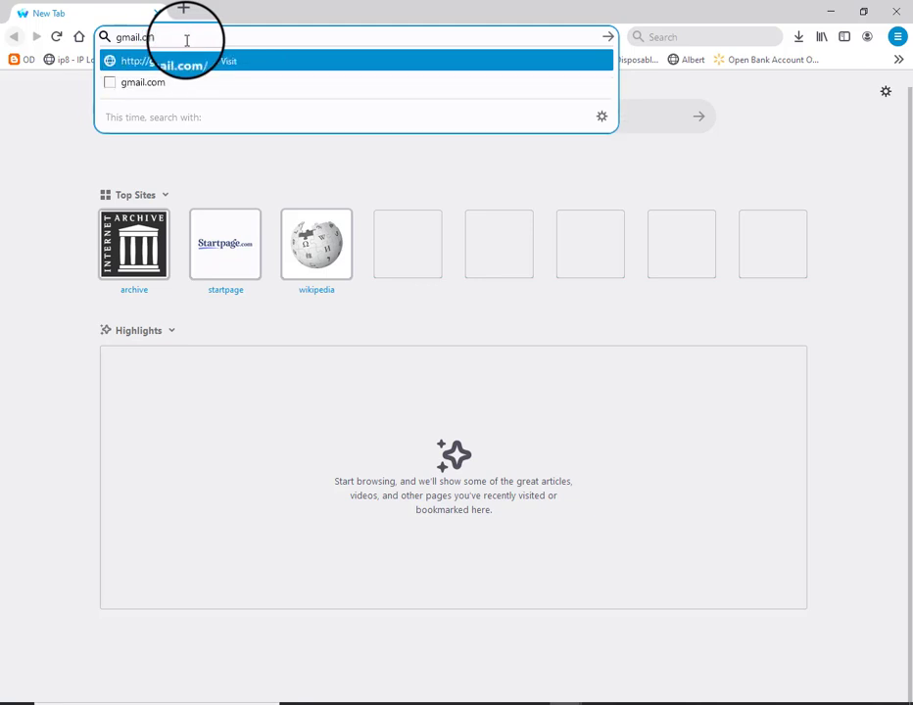
key("Return")
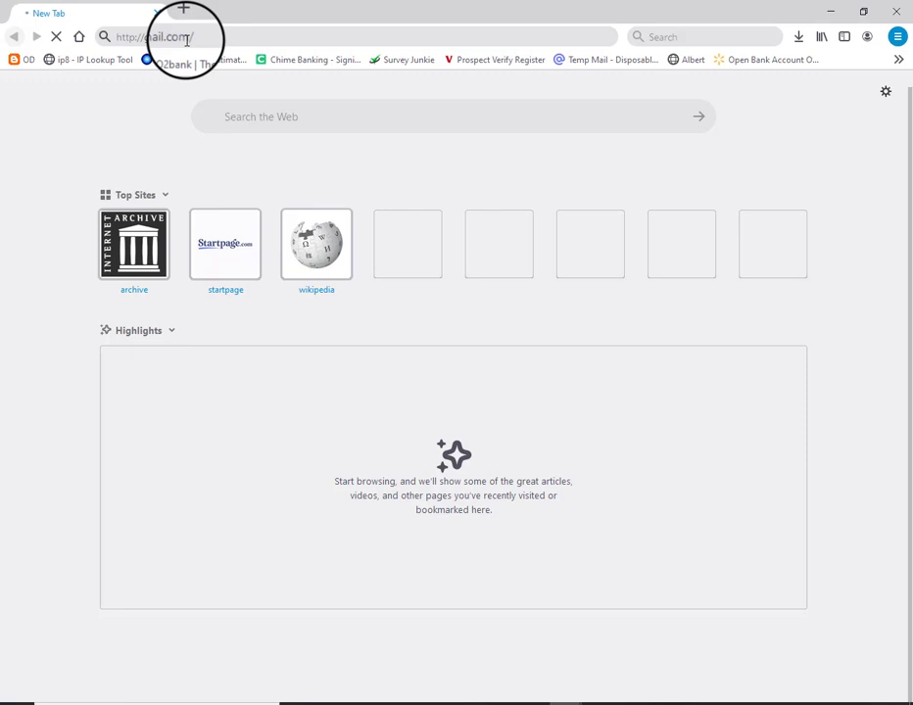
left_click_drag(770, 61, 676, 51)
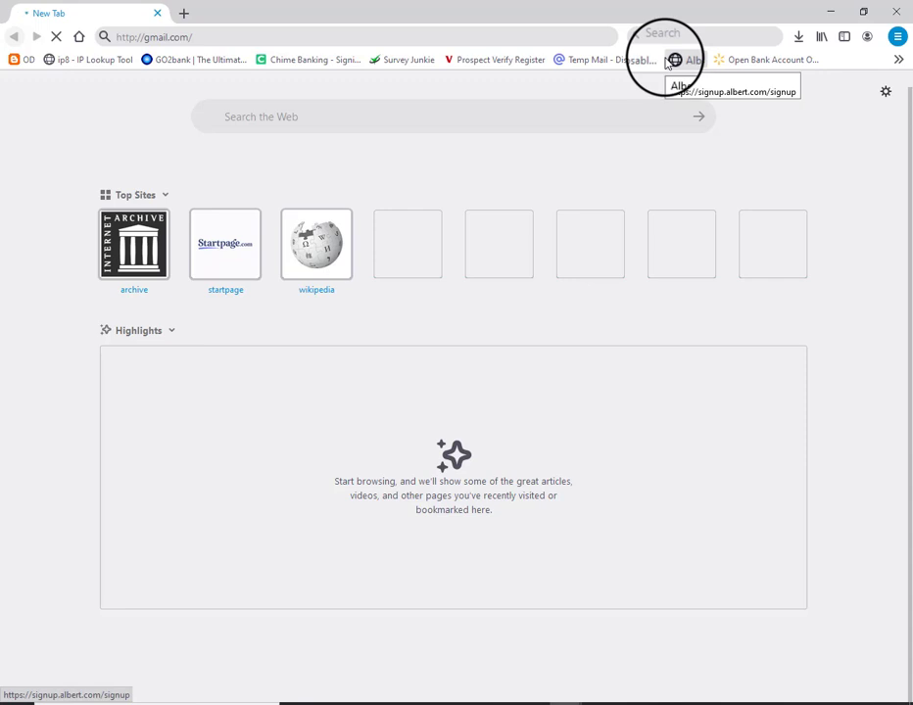
mouse_move(312, 60)
left_mouse_down()
mouse_move(314, 43)
mouse_move(302, 43)
left_mouse_up()
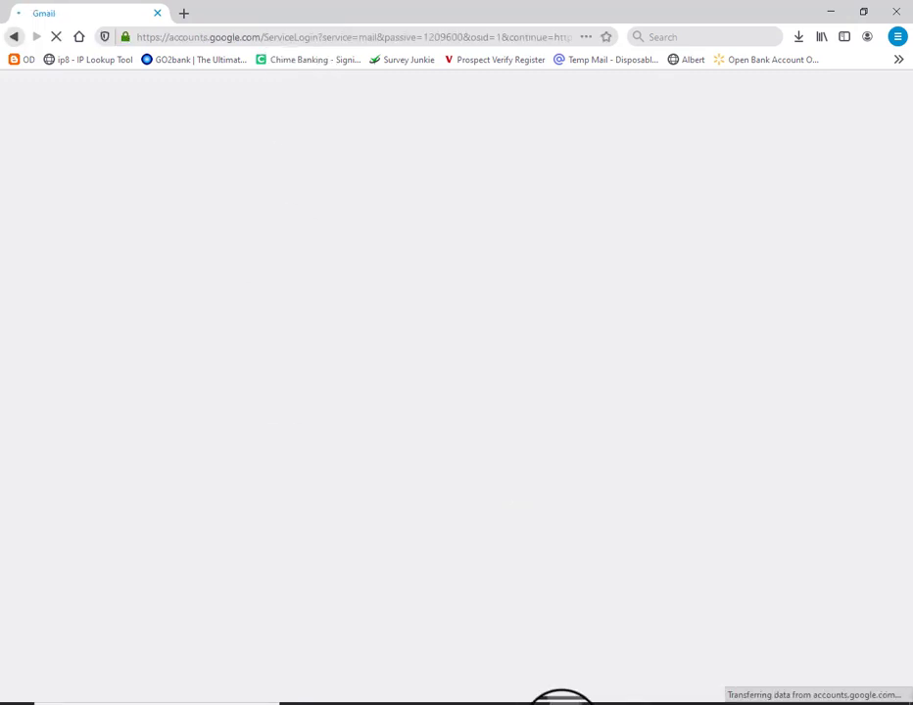
Step: Close the leftover empty New Tab window and choose Create account on Gmail's sign-in page
mouse_move(560, 699)
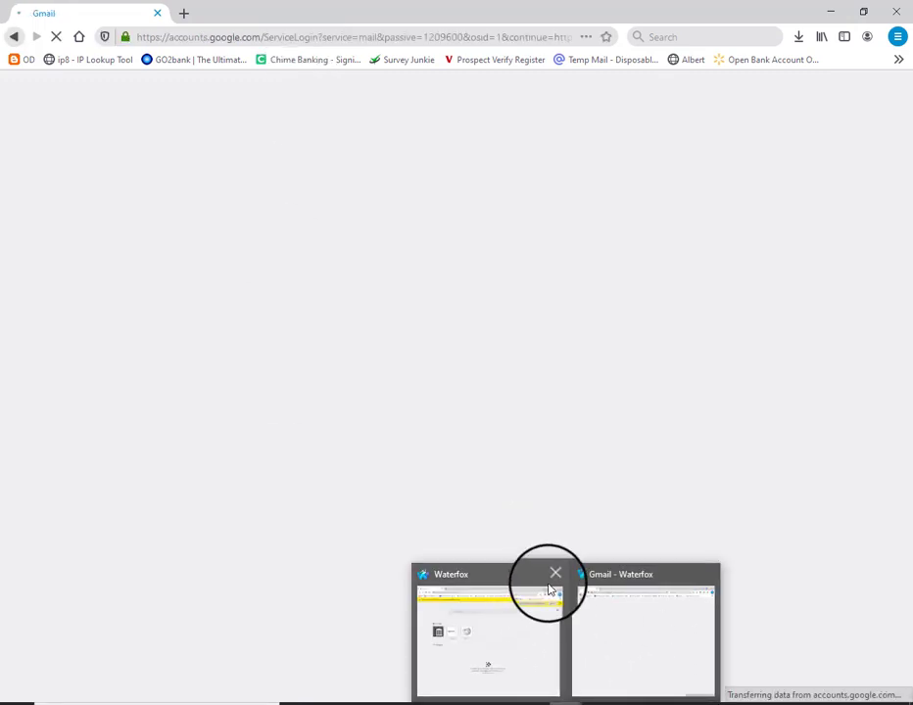
left_click(554, 578)
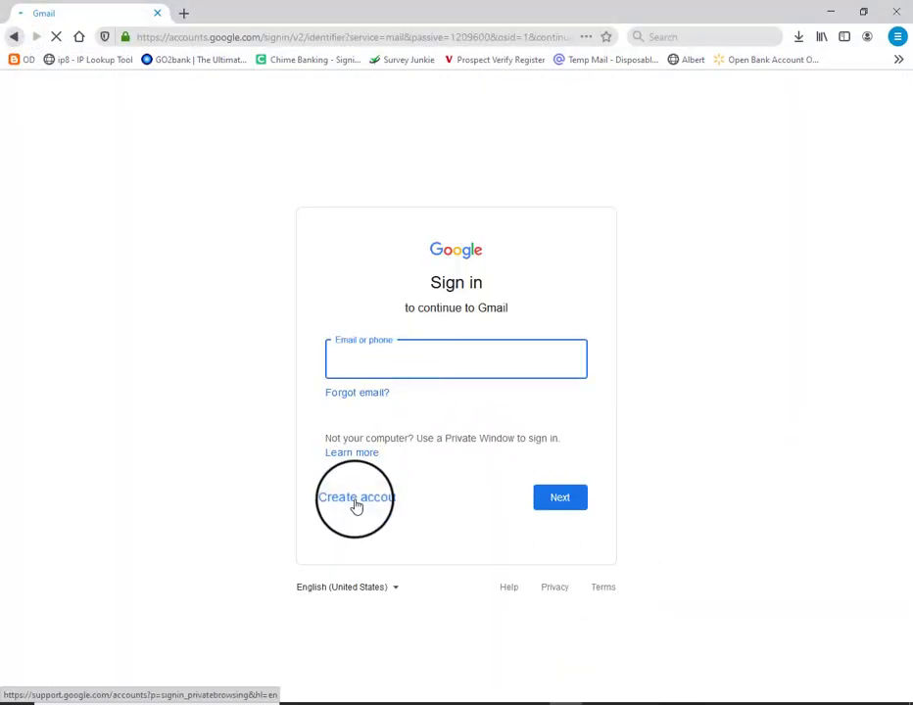
left_click(356, 505)
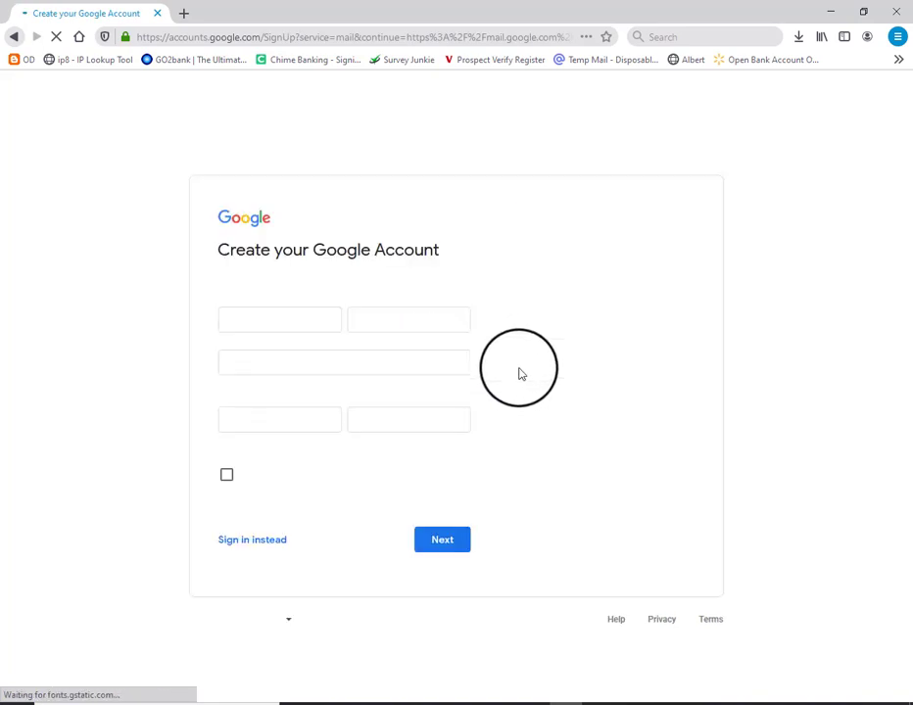
Step: Enter the user's first name, last name and a preferred username, which Gmail reports as taken
left_click(306, 327)
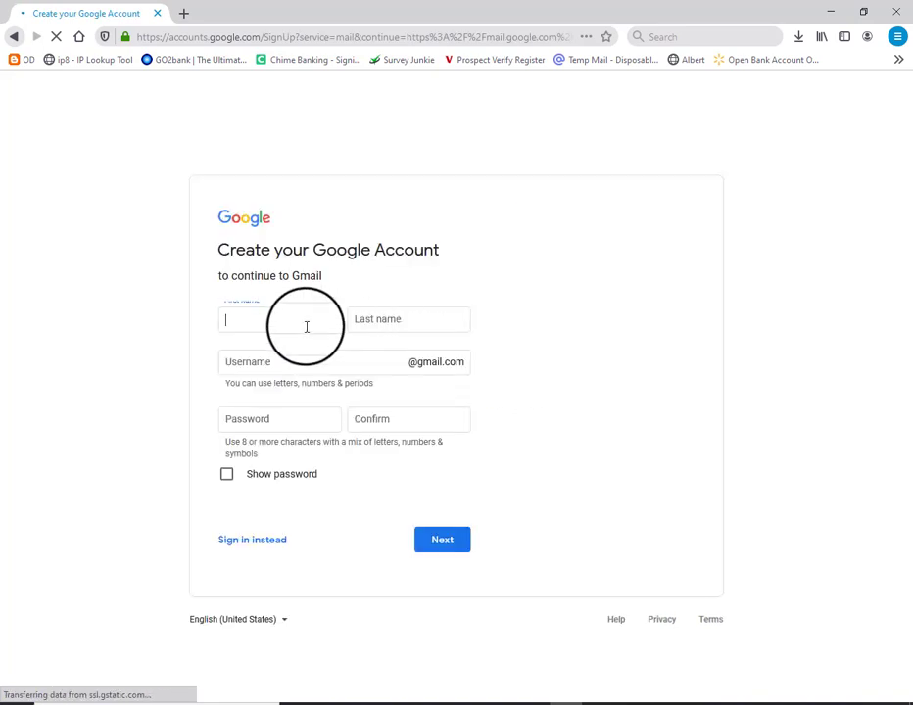
type("M")
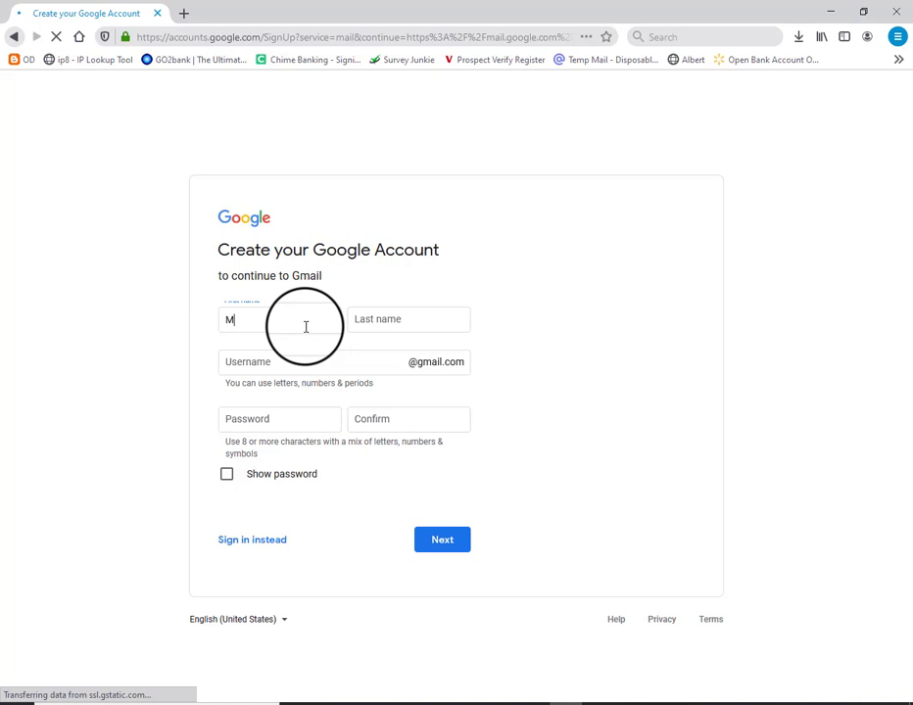
type("oha")
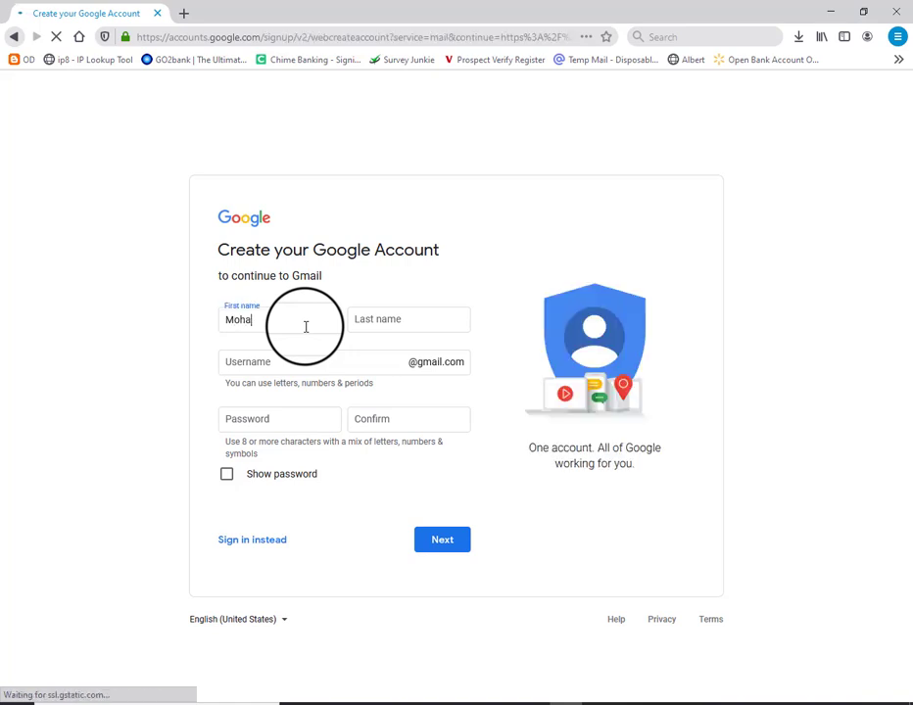
type("mmad")
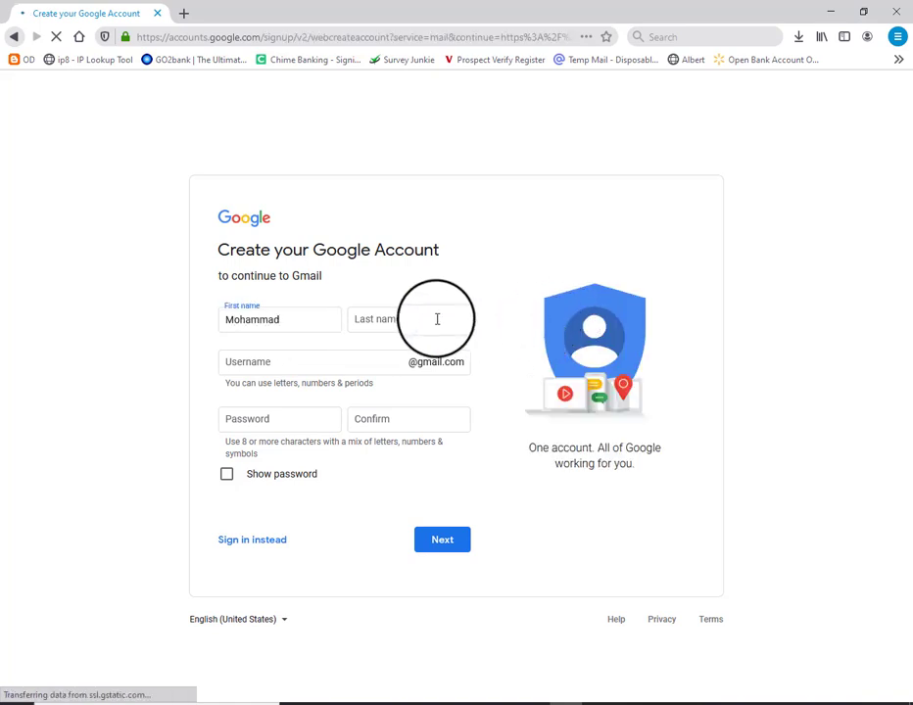
left_click(423, 321)
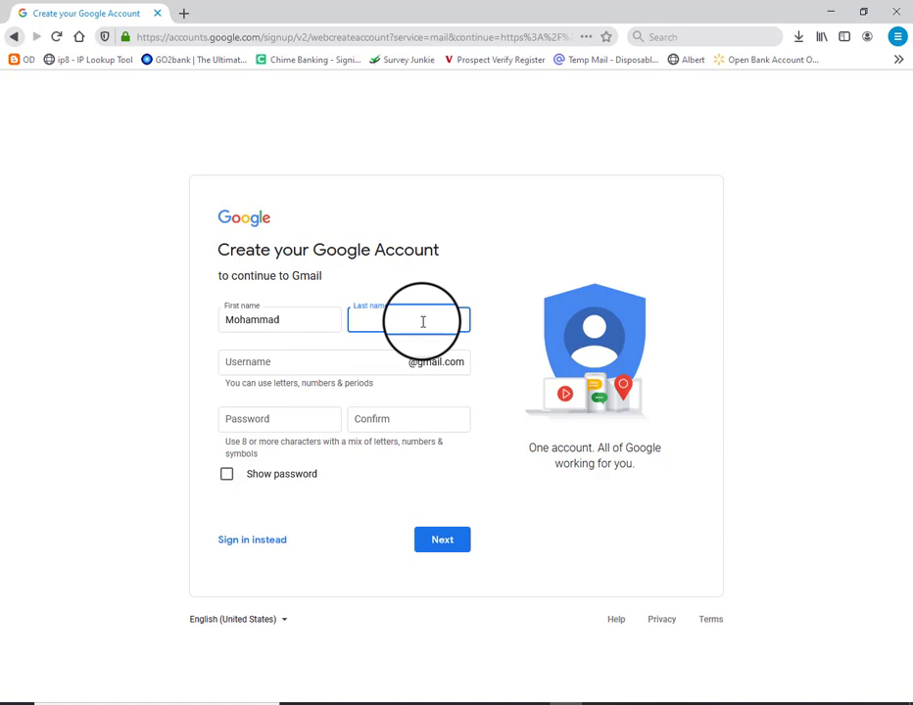
left_click(358, 362)
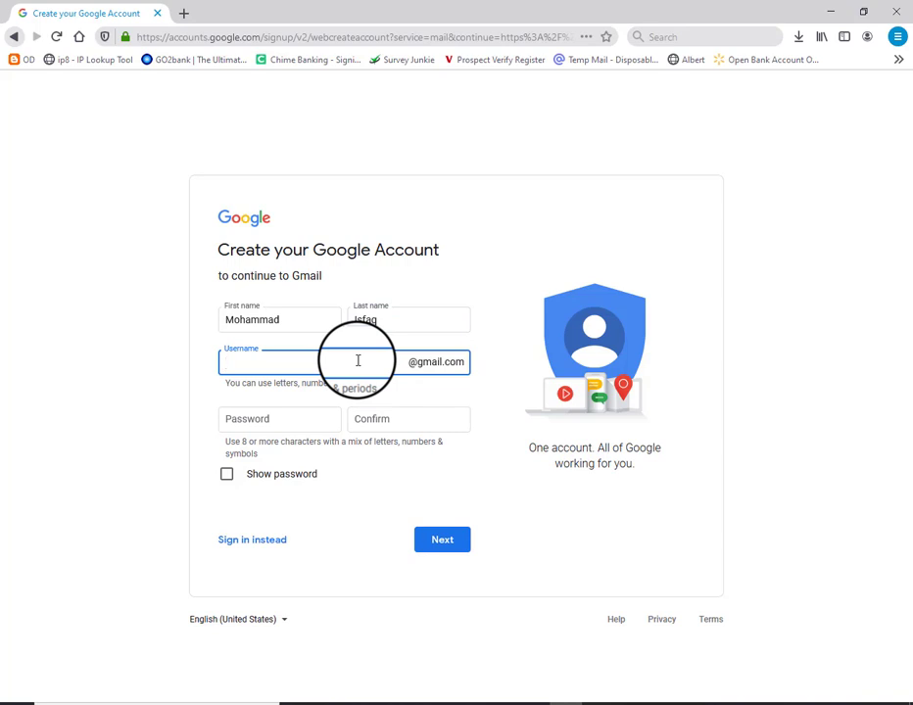
left_click(291, 421)
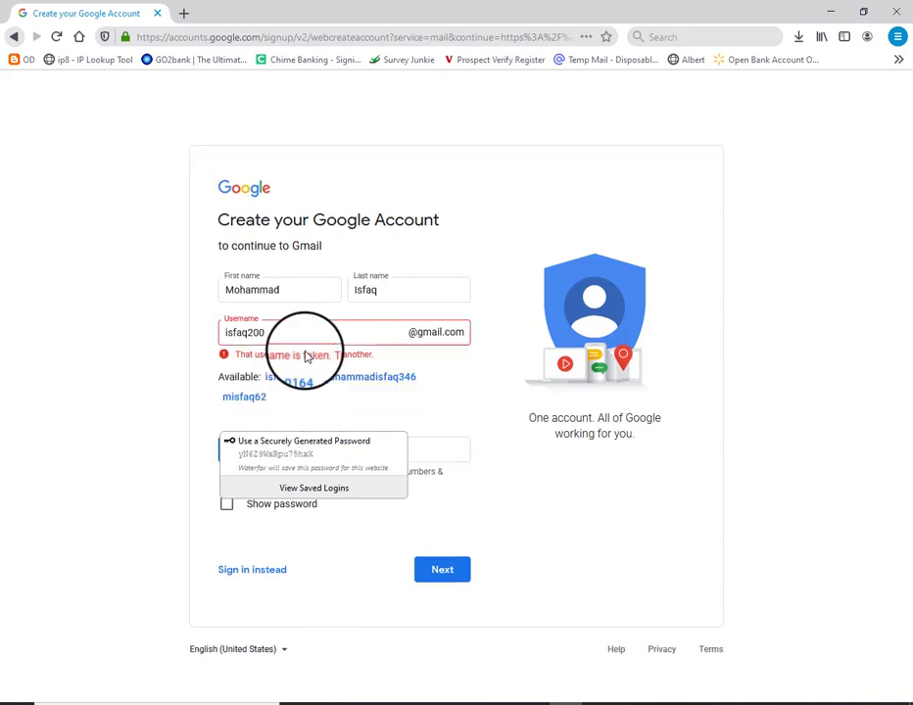
Step: Take a suggested available username, enter and confirm the password, and submit the account details
left_click(288, 384)
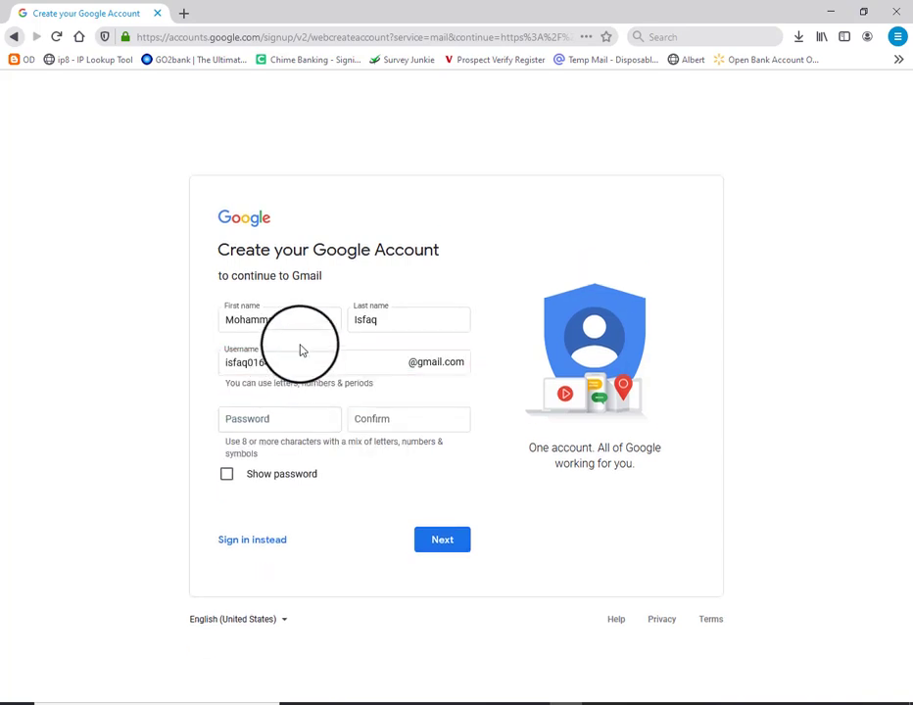
left_click(273, 416)
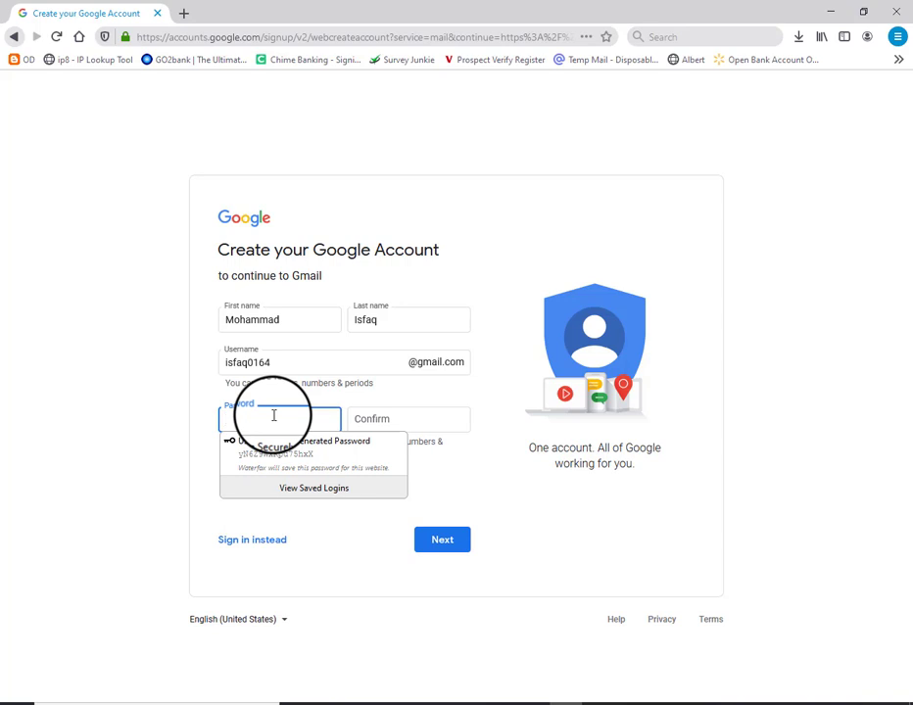
type("•")
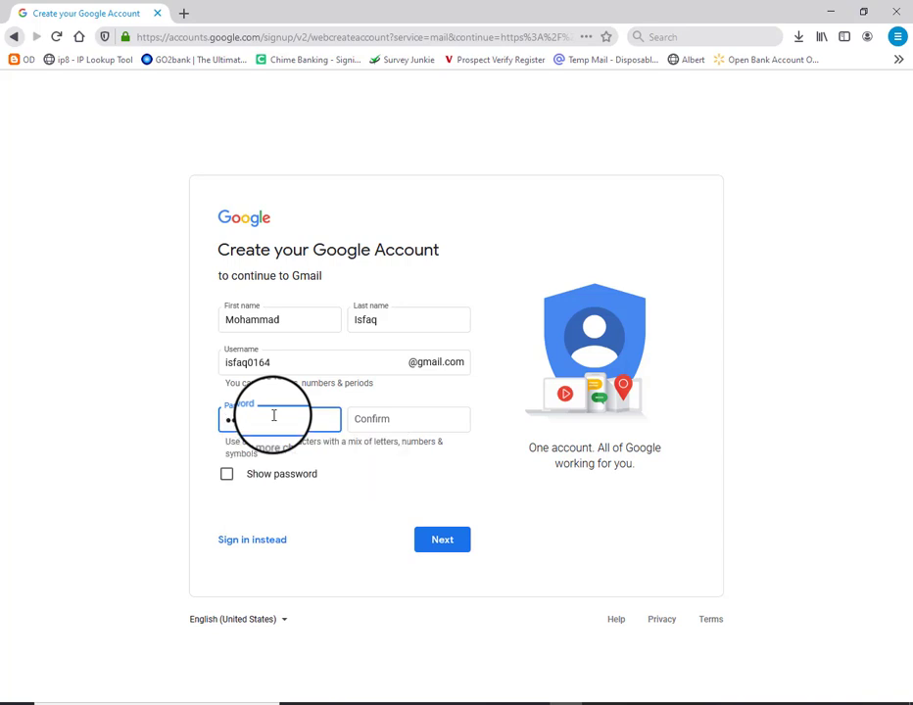
type("•••••••••")
left_click(409, 427)
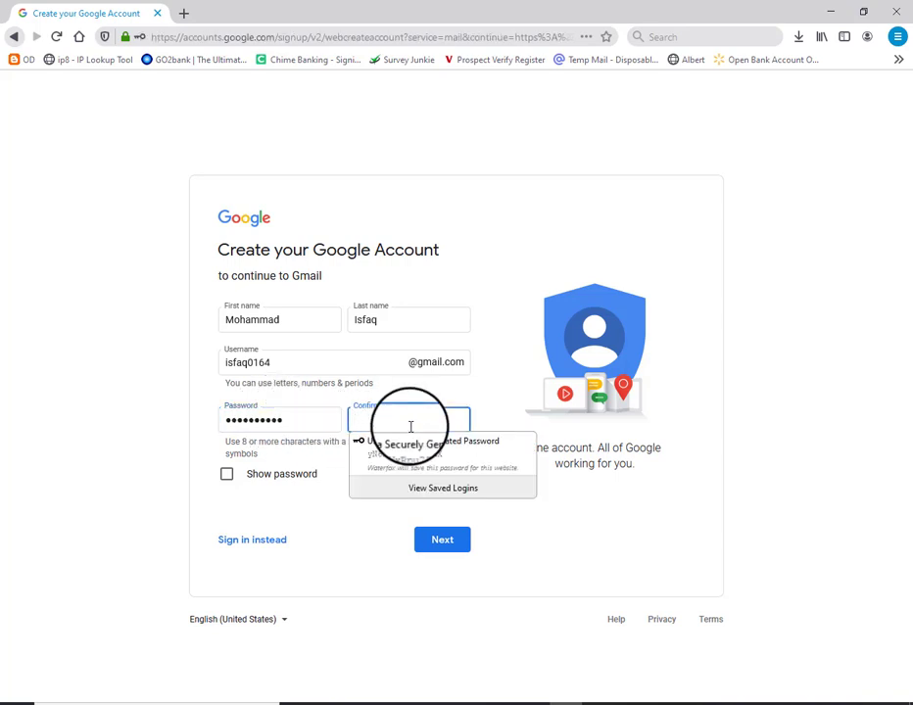
type("•••")
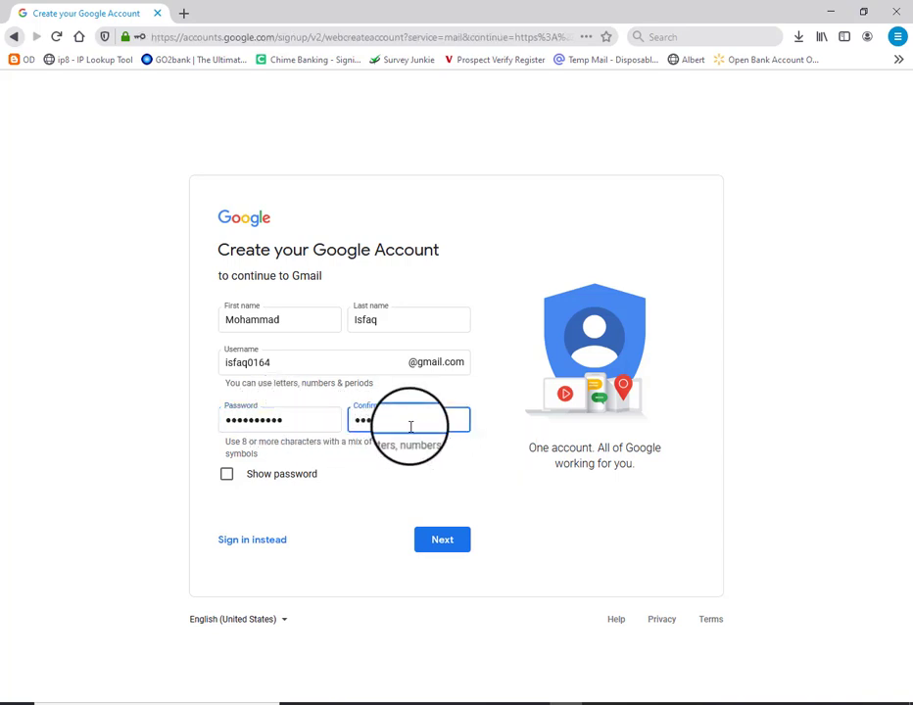
type("••••••••")
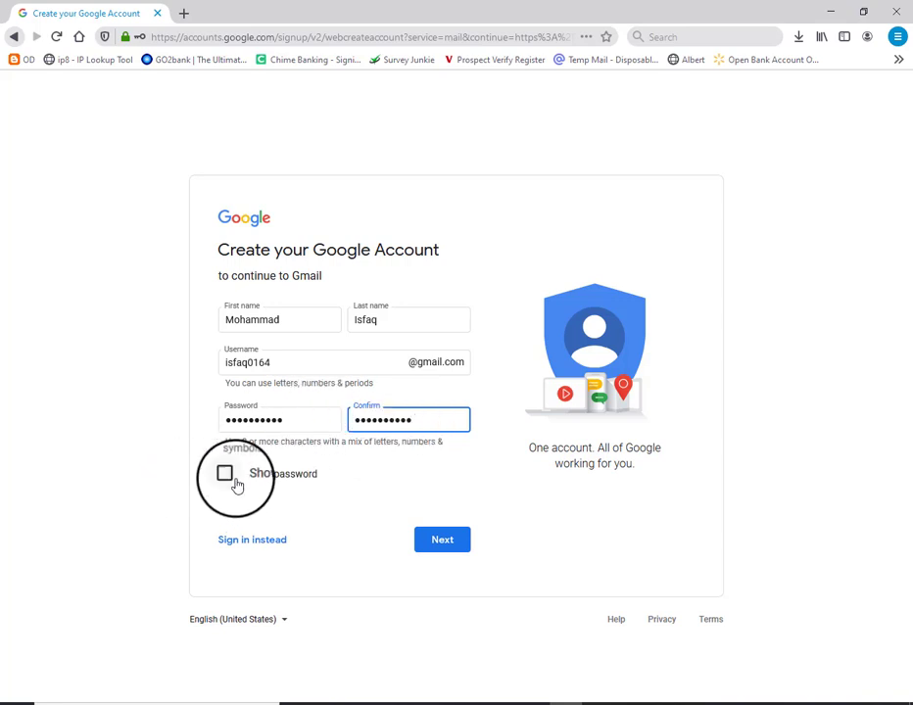
left_click(226, 474)
left_click(226, 474)
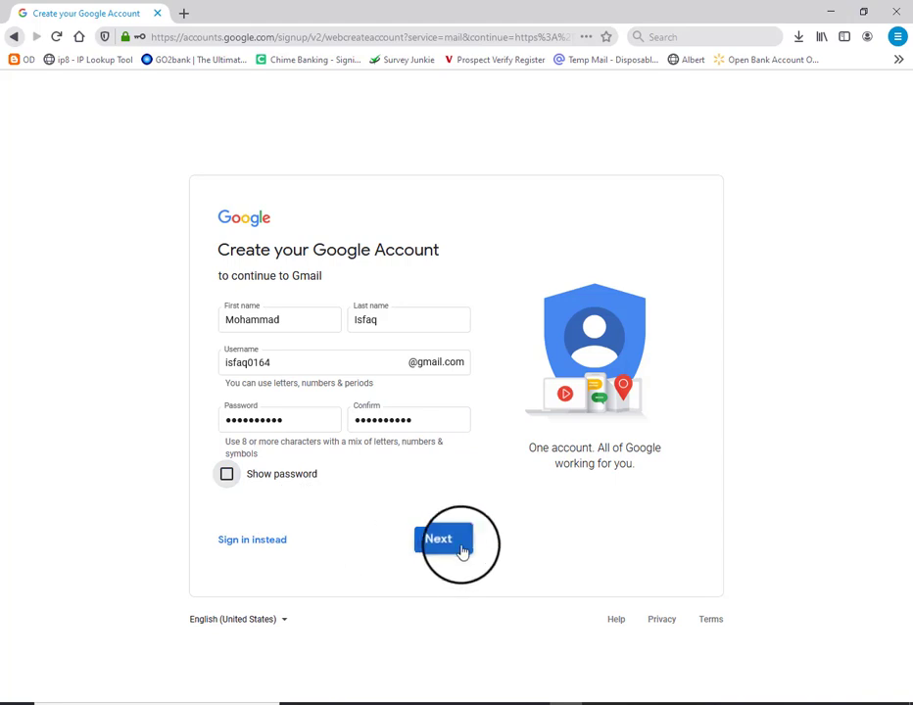
left_click(454, 546)
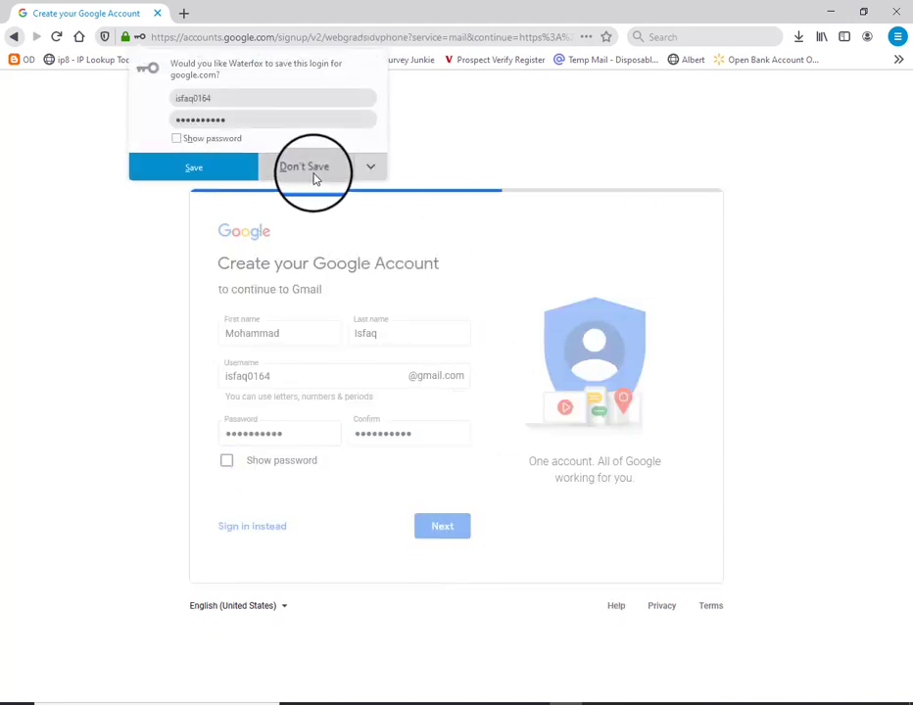
Step: Save the browser login, choose Bangladesh (+880), and submit the user's phone number for verification
left_click(235, 167)
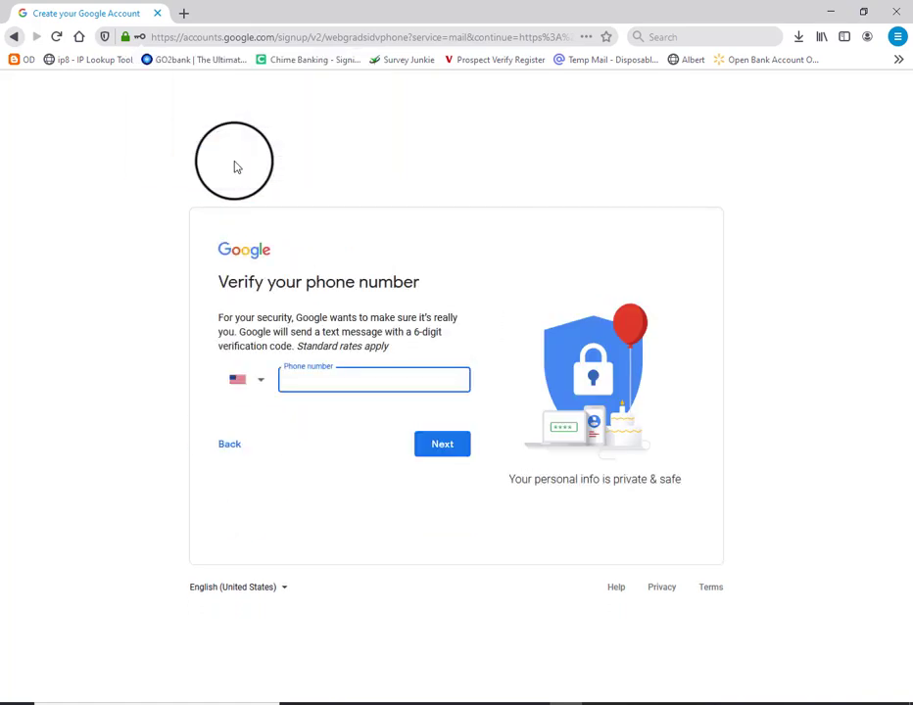
left_click(261, 384)
scroll(319, 524, "down", 5)
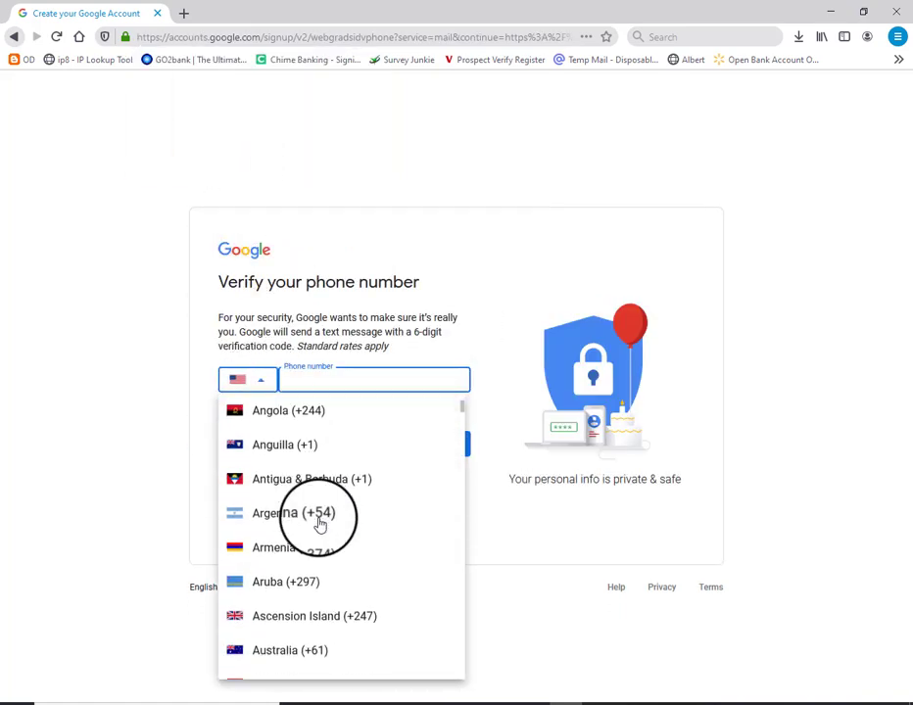
scroll(318, 524, "down", 5)
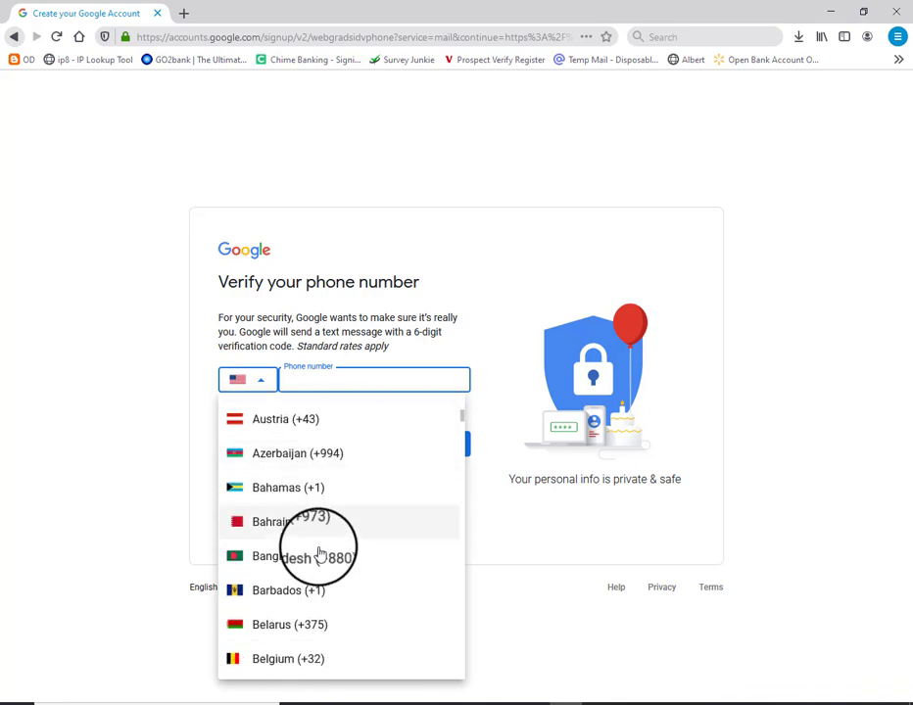
left_click(320, 561)
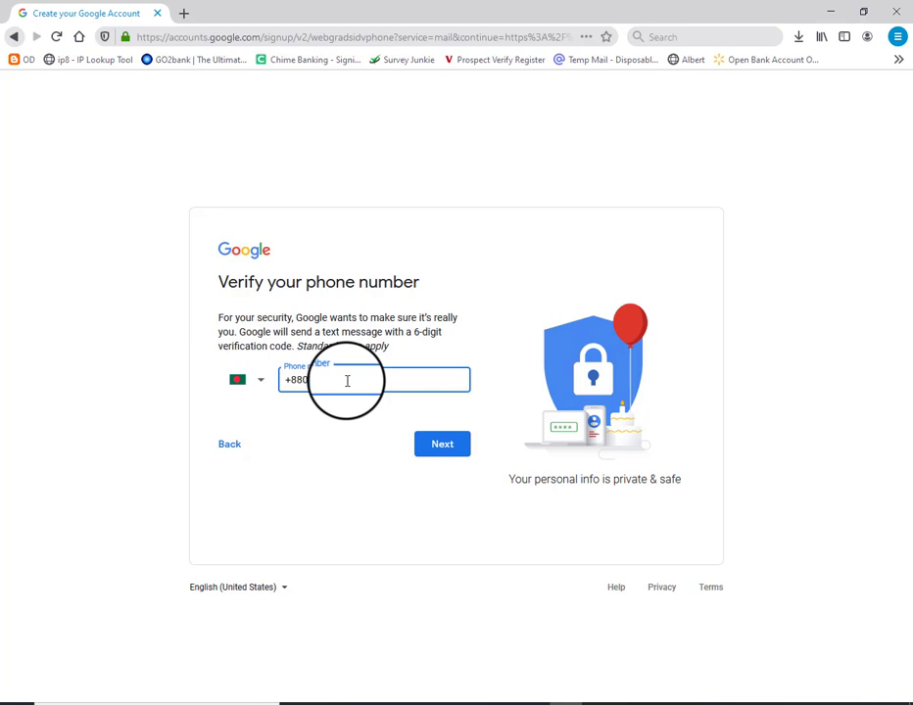
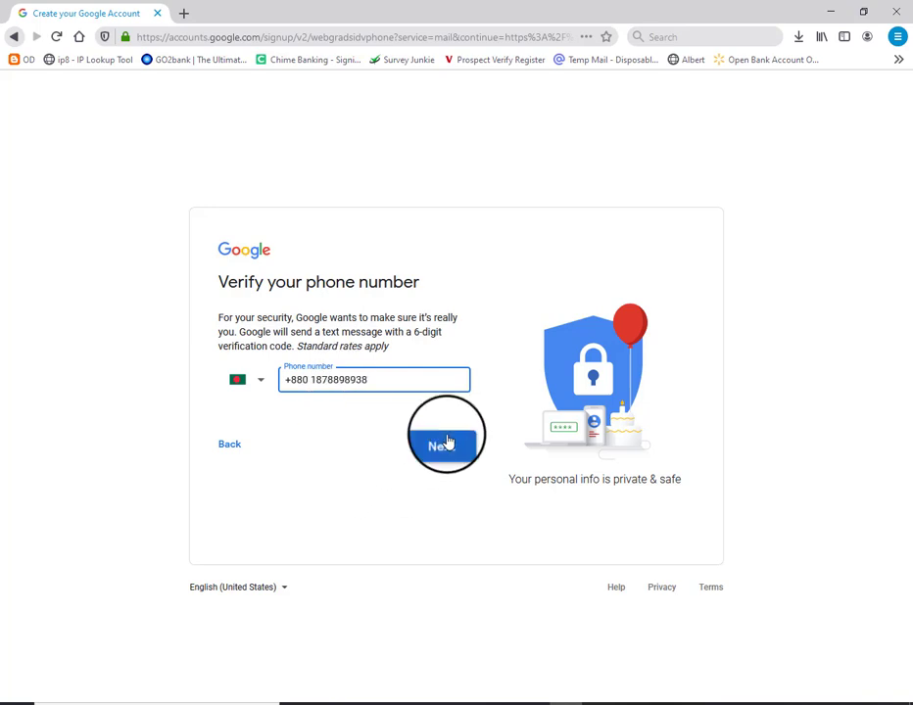
left_click(443, 443)
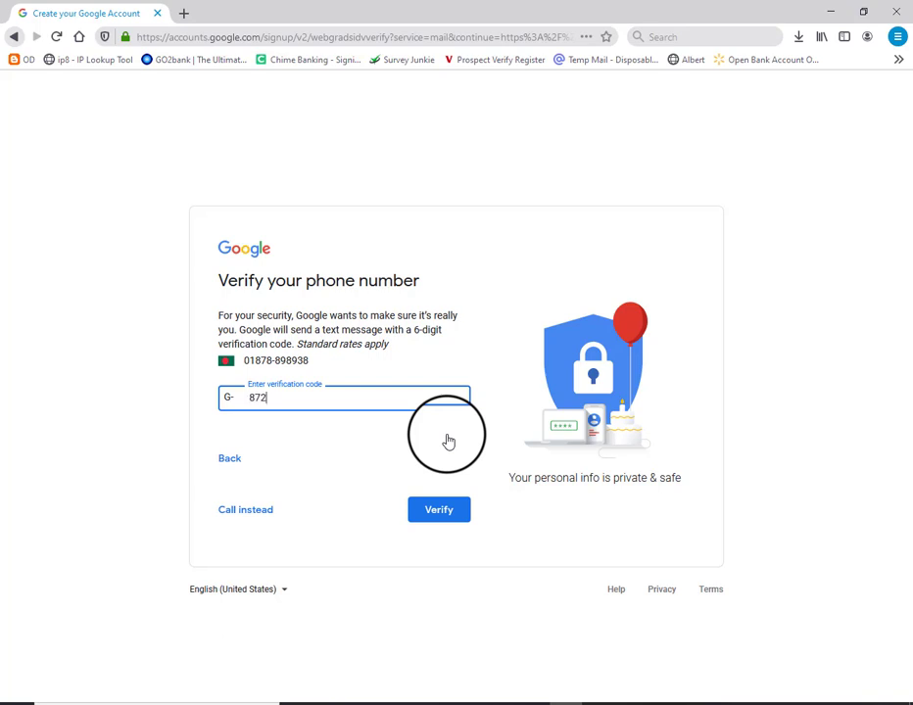
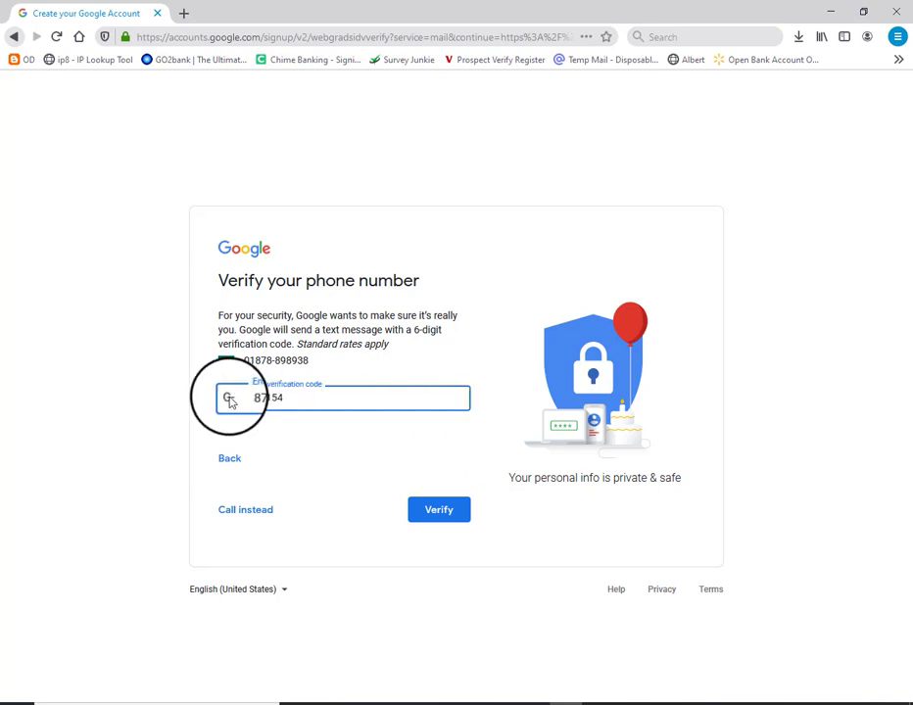
Step: Enter the six-digit code from the text message and verify the phone number
left_click(461, 517)
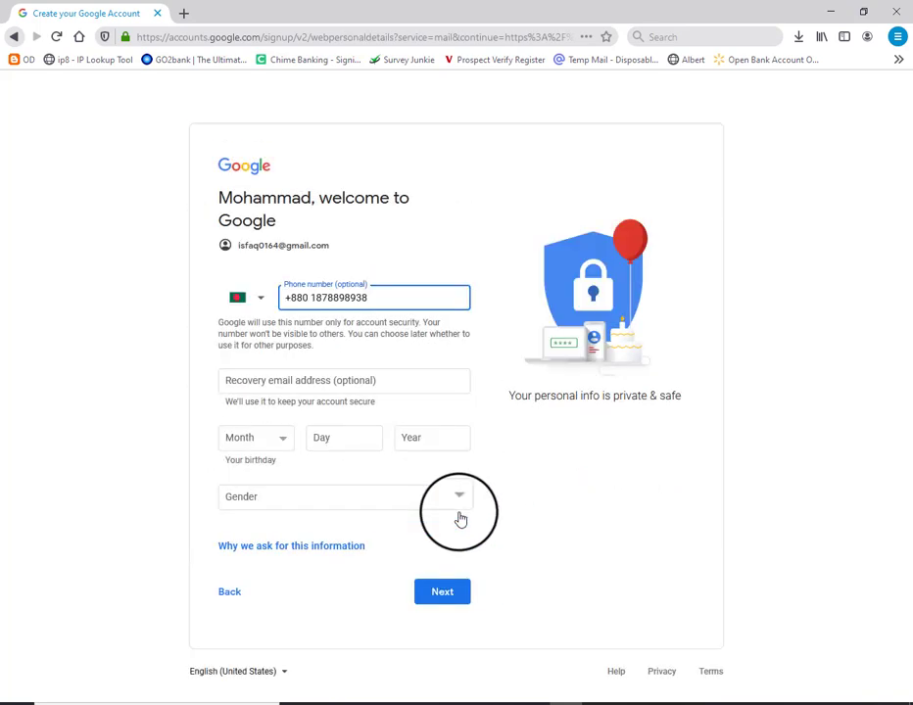
Step: Add the recovery e-mail address and the birthday 01 January 2000
left_click(347, 381)
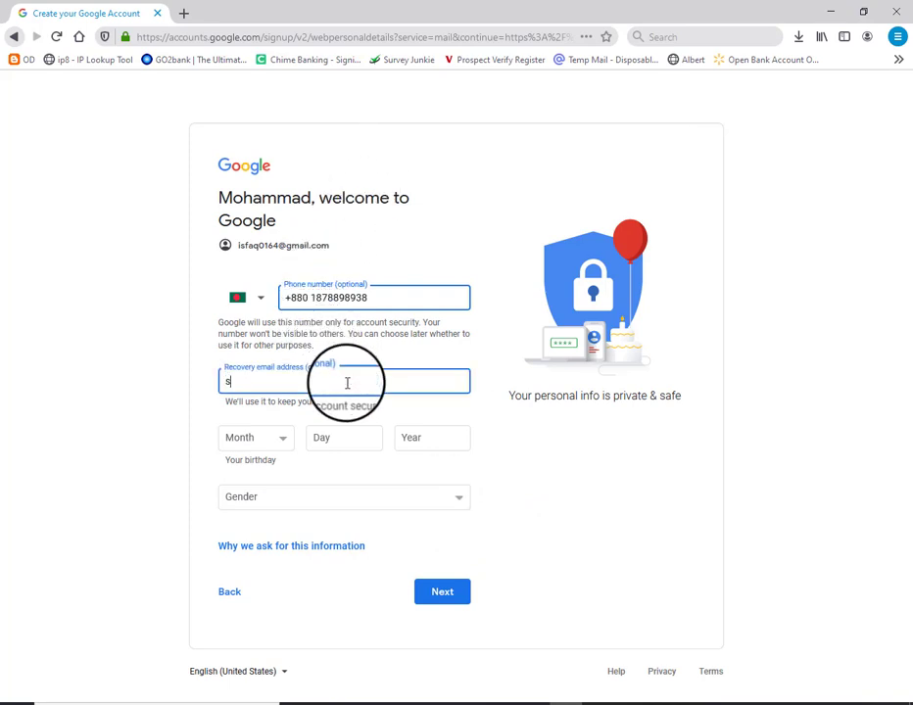
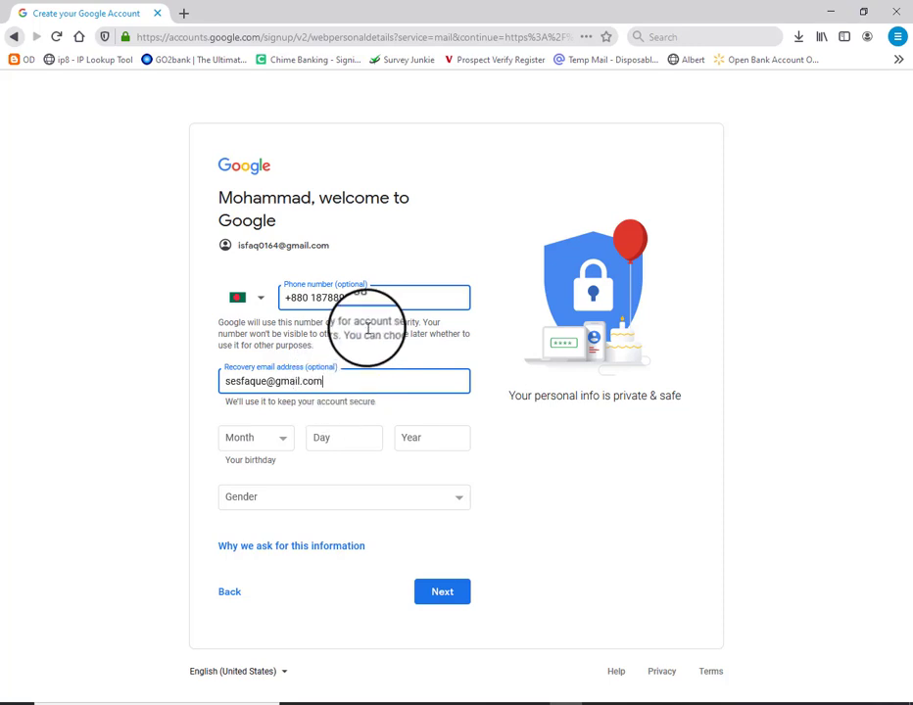
left_click(264, 442)
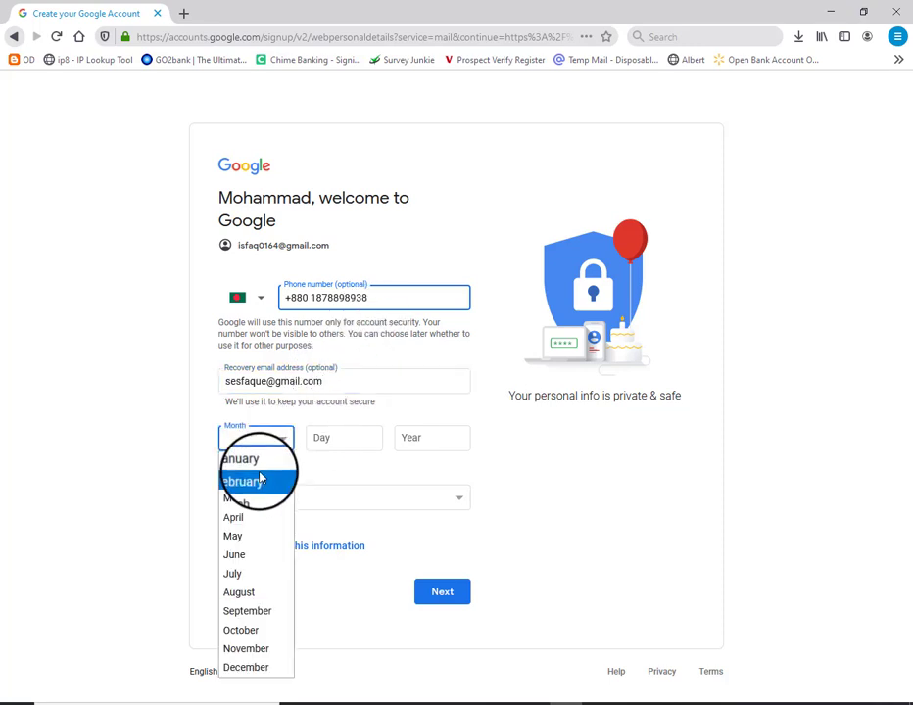
left_click(245, 460)
left_click(328, 448)
type("01")
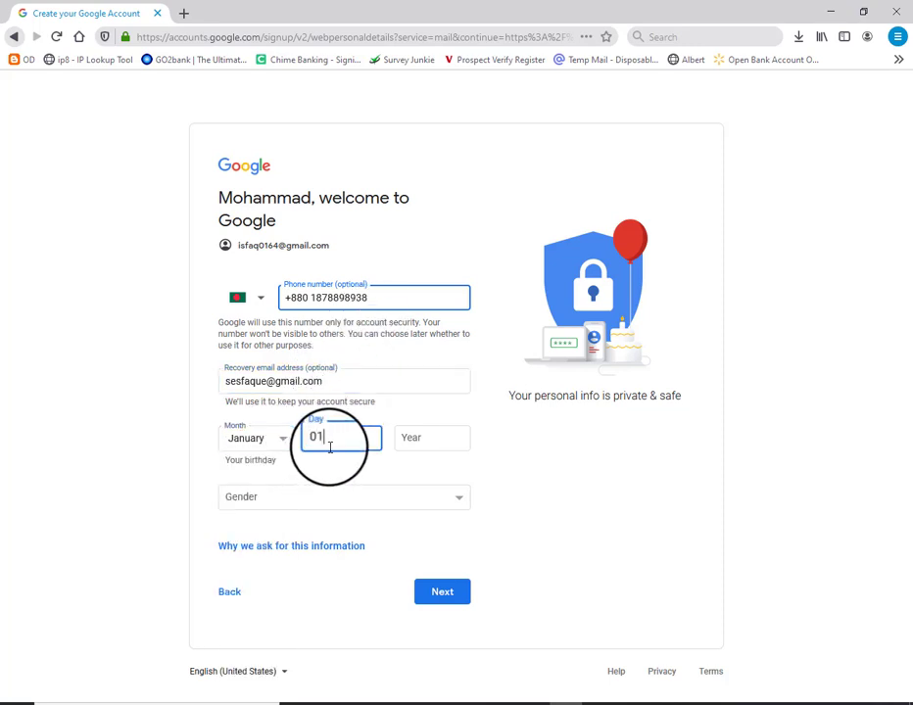
left_click(411, 437)
type("2")
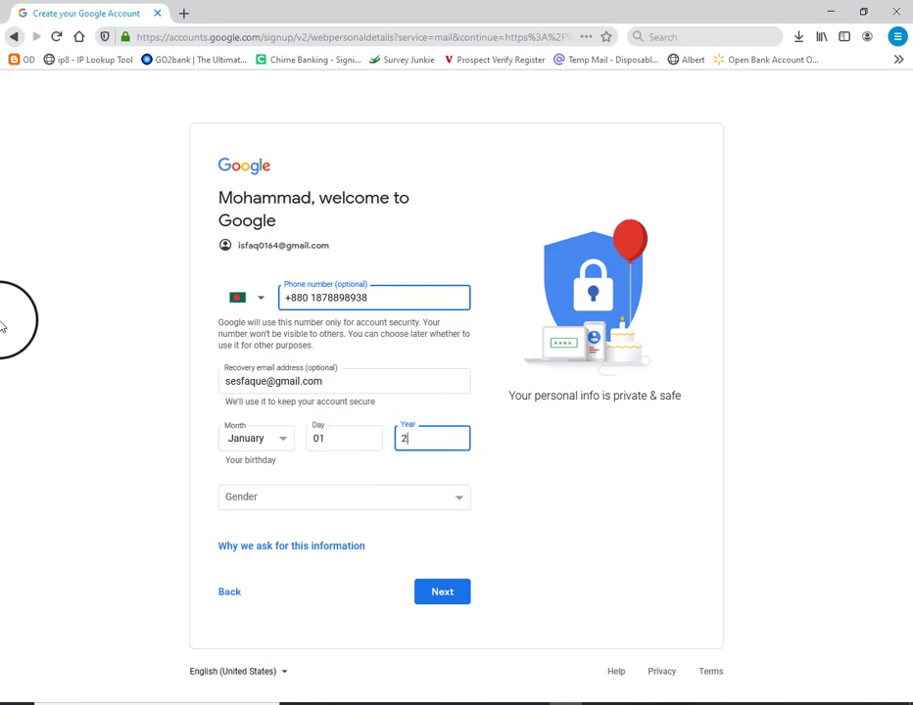
type("000")
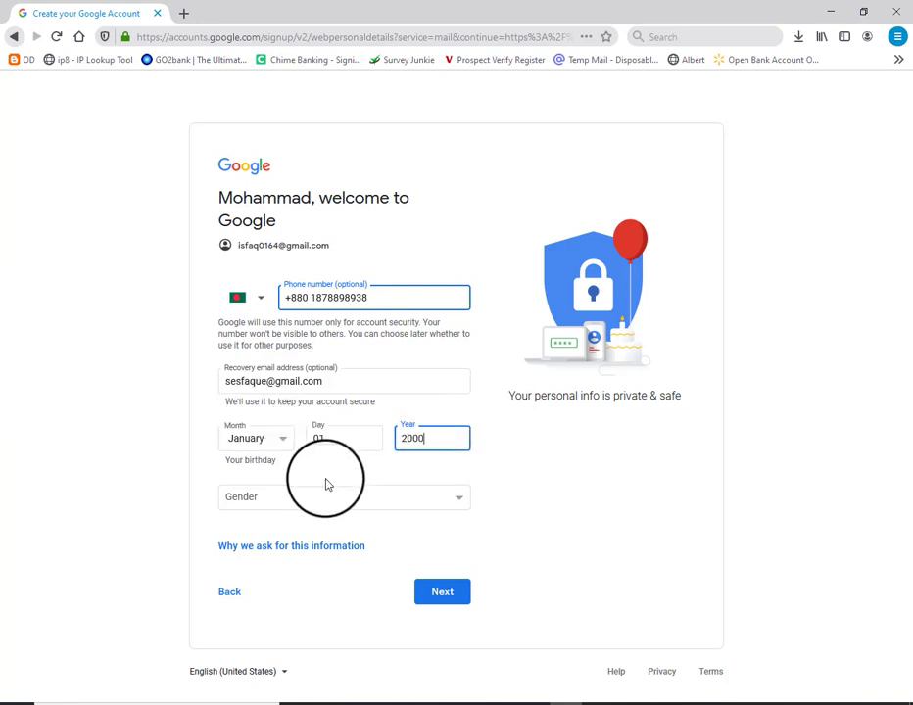
Step: Set gender to Male, continue, and accept the extra uses of the phone number
left_click(340, 501)
left_click(328, 538)
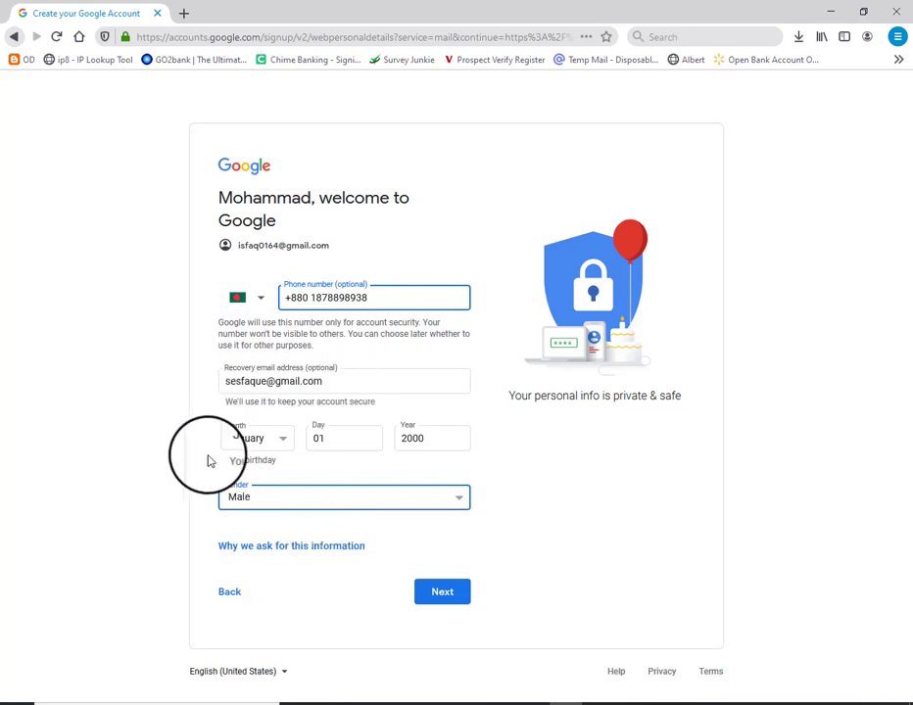
left_click(443, 593)
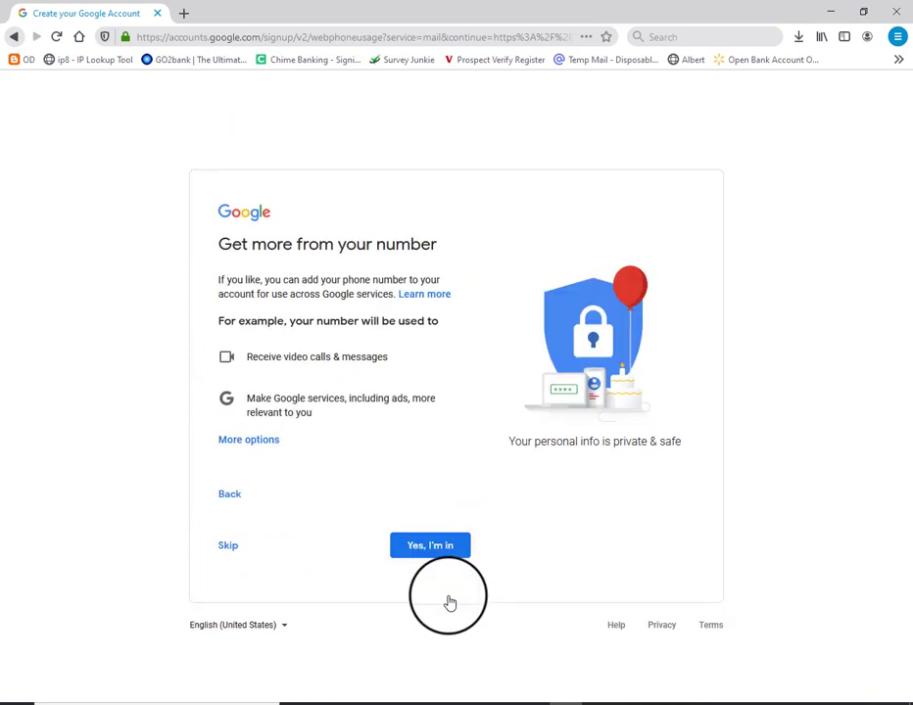
left_click(443, 547)
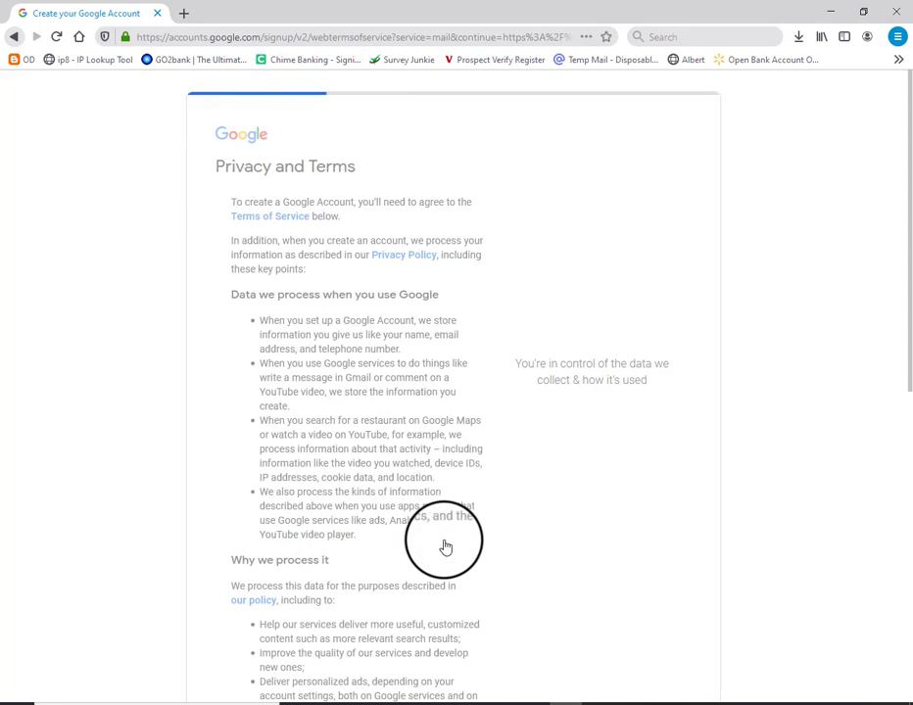
Step: Scroll through Privacy and Terms and agree, creating the account and opening the empty inbox
scroll(445, 534, "down", 5)
scroll(446, 517, "down", 3)
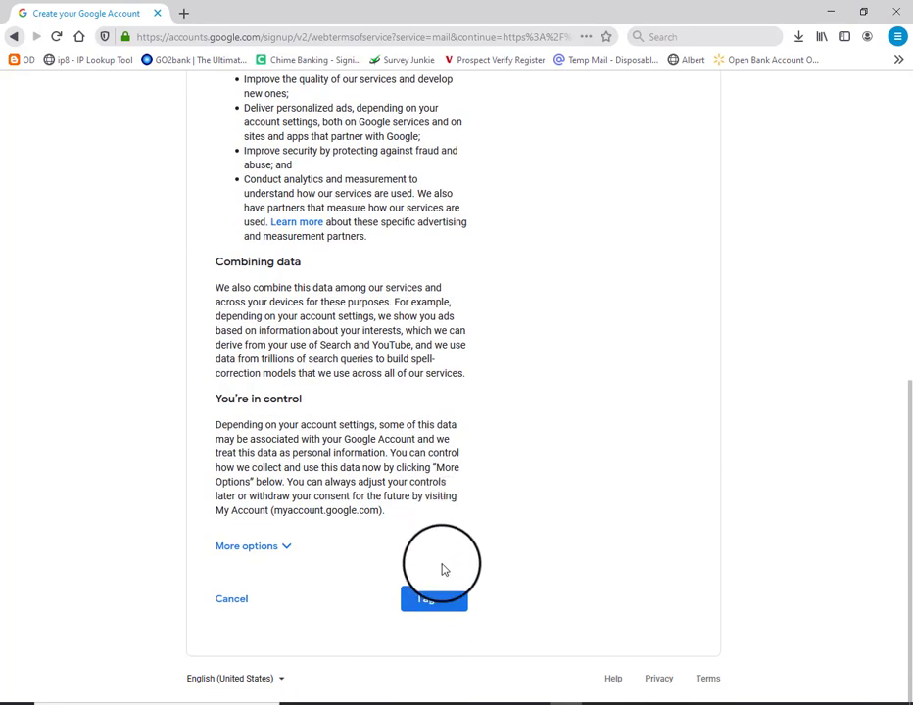
left_click(443, 602)
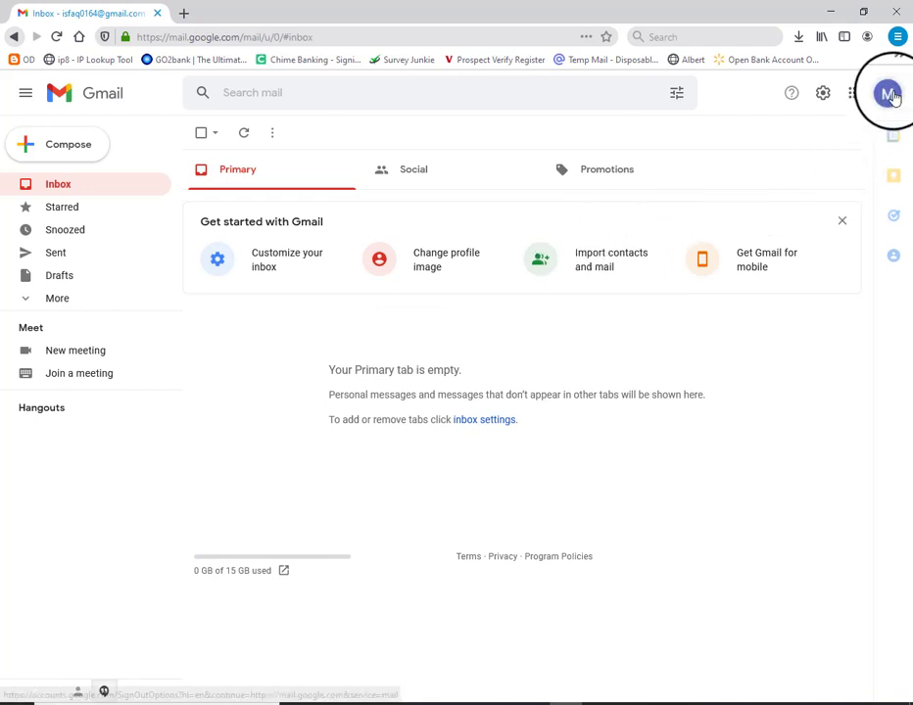
Step: From the account avatar menu, open the profile picture settings and choose Upload
left_click(889, 92)
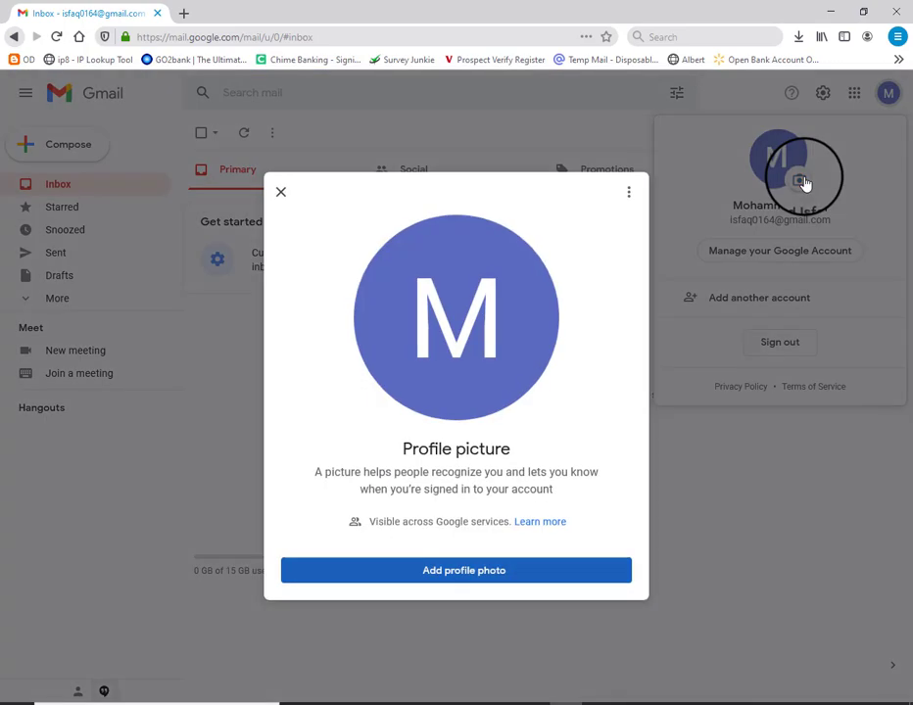
left_click(464, 334)
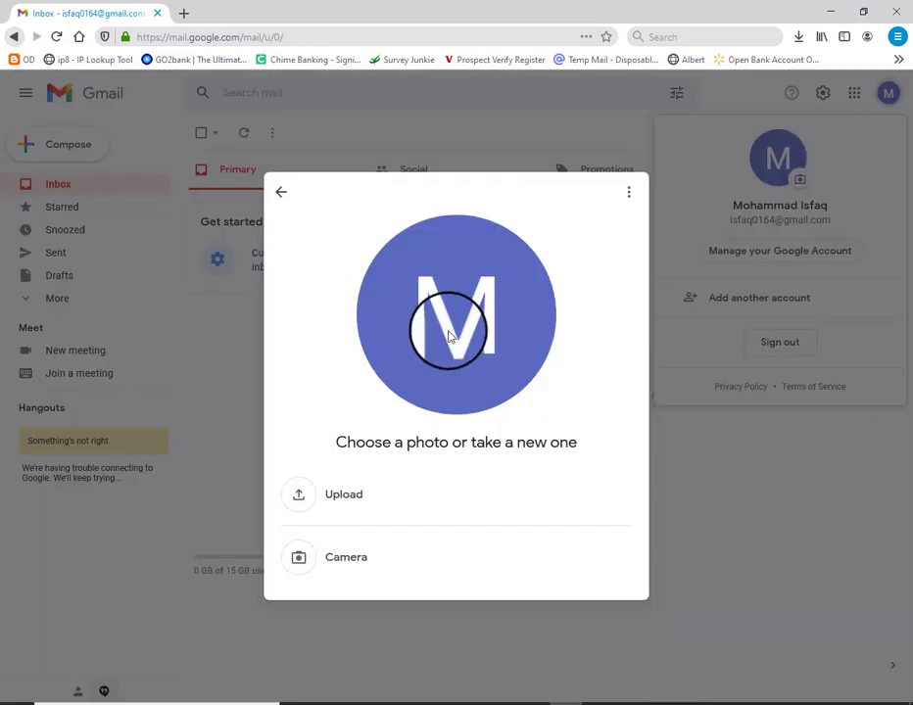
left_click(345, 502)
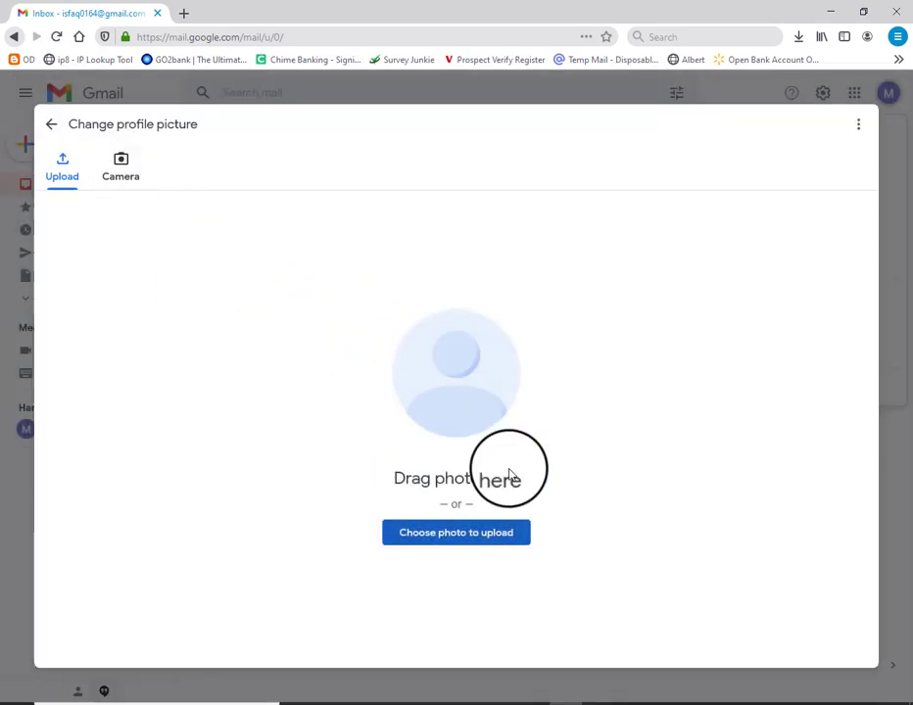
Step: Browse the Pictures folder for a photo, then close the file picker without uploading
left_click(476, 543)
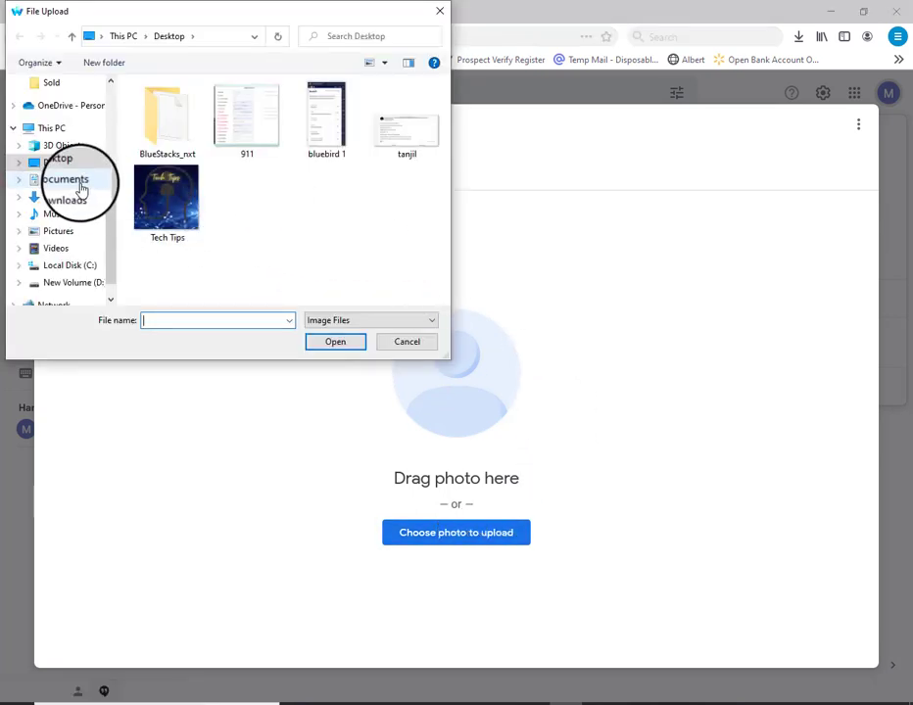
left_click(70, 232)
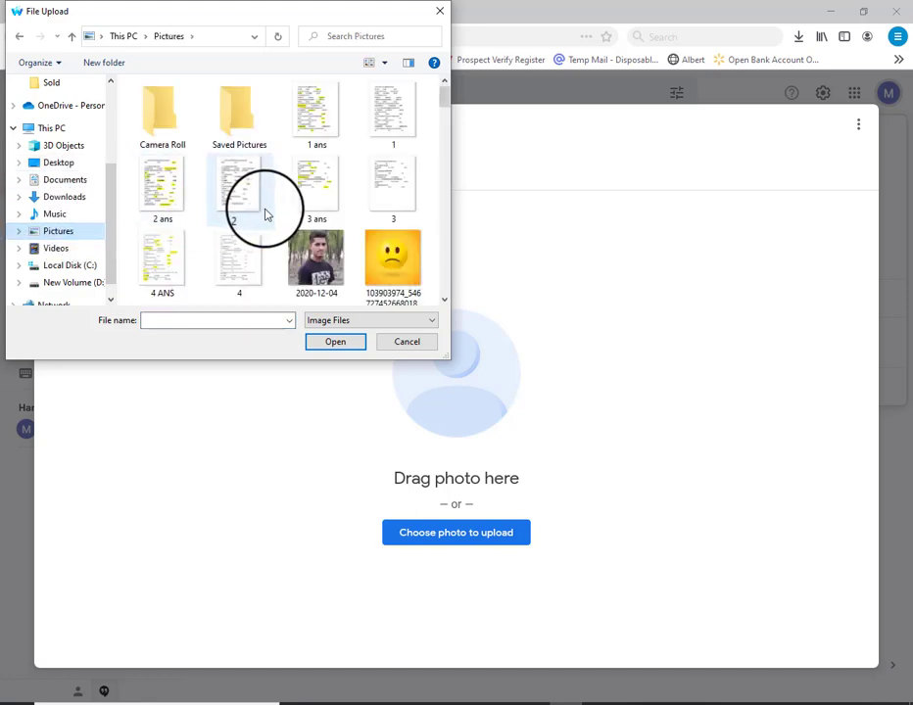
scroll(266, 215, "down", 3)
scroll(266, 216, "down", 10)
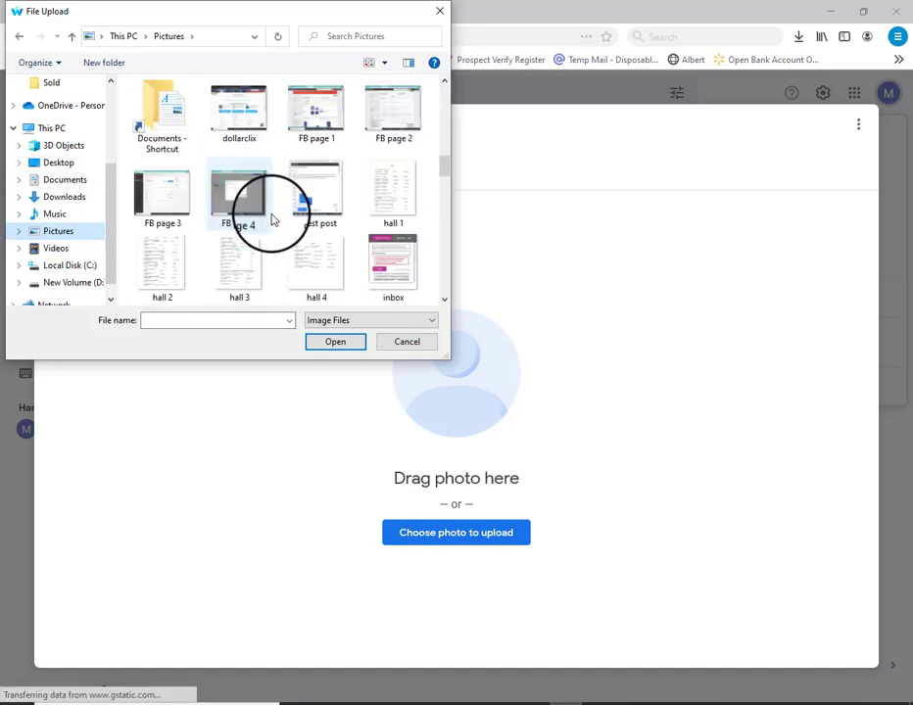
scroll(273, 221, "down", 10)
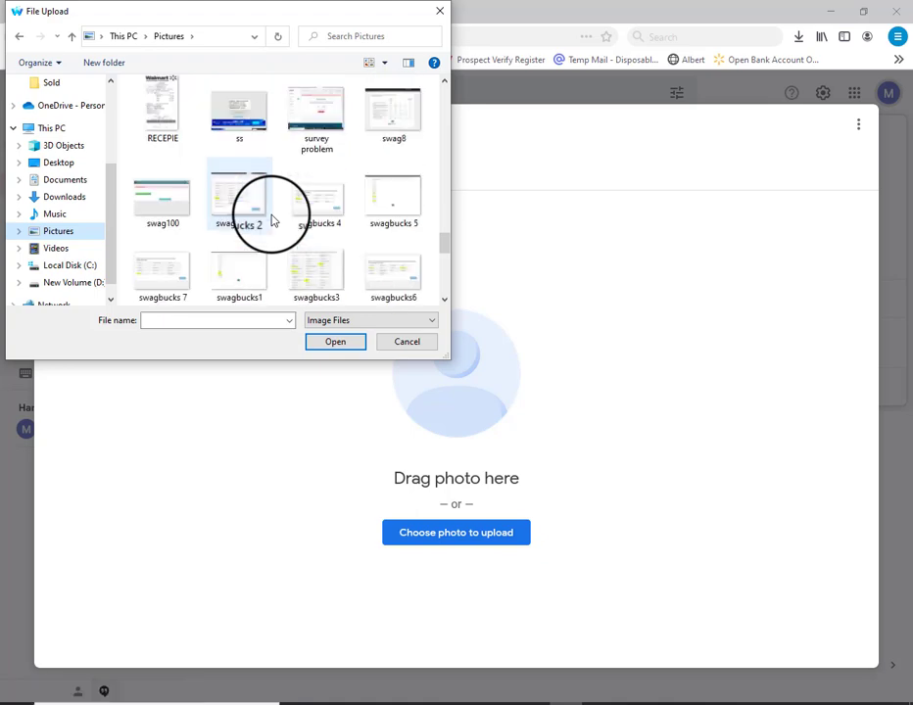
scroll(274, 221, "down", 5)
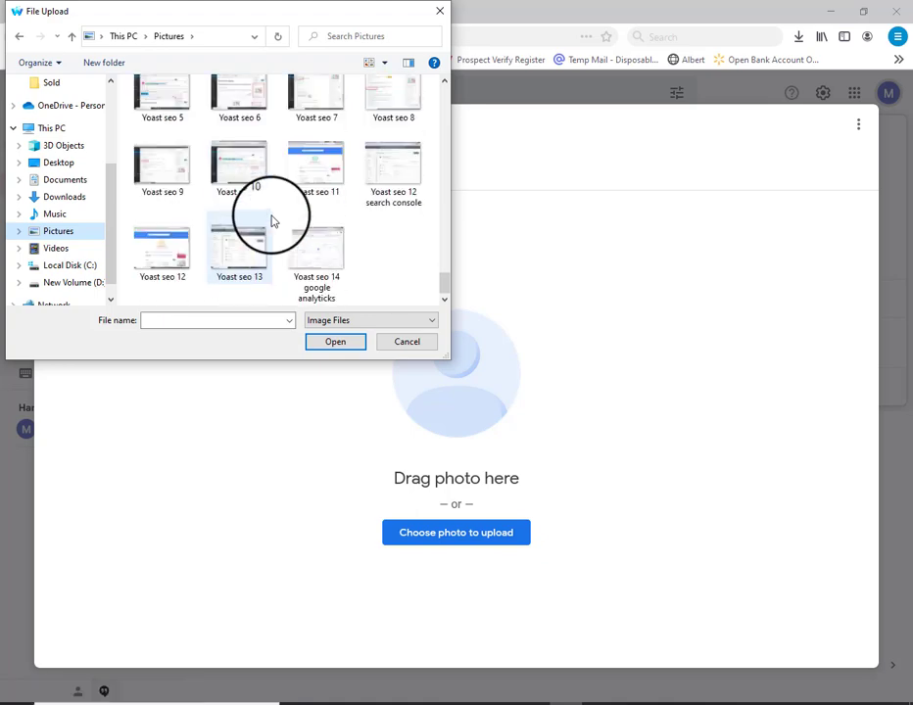
scroll(274, 220, "up", 10)
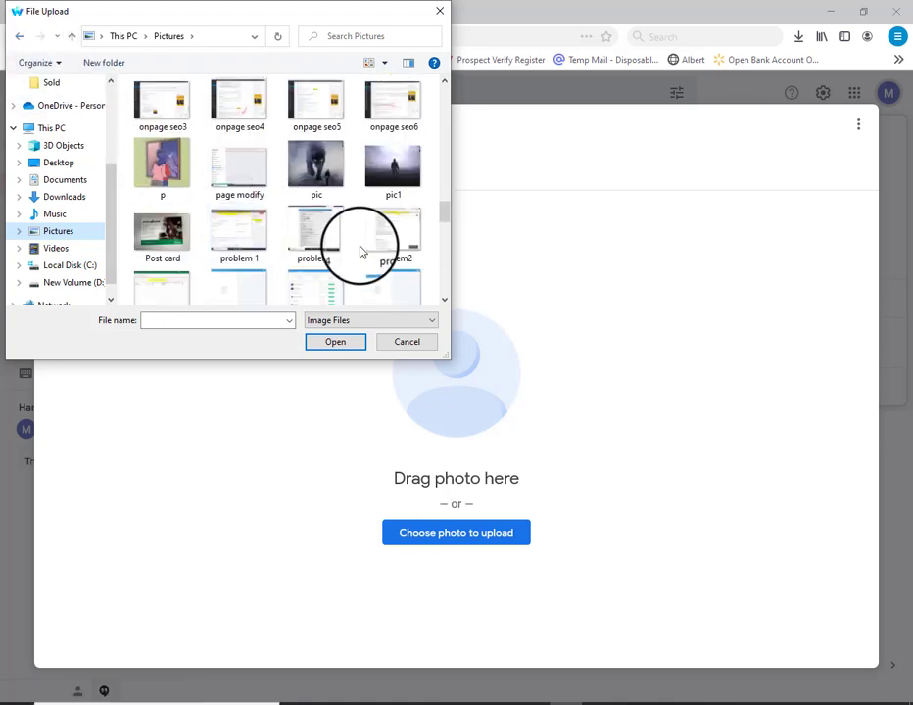
left_click_drag(398, 173, 516, 438)
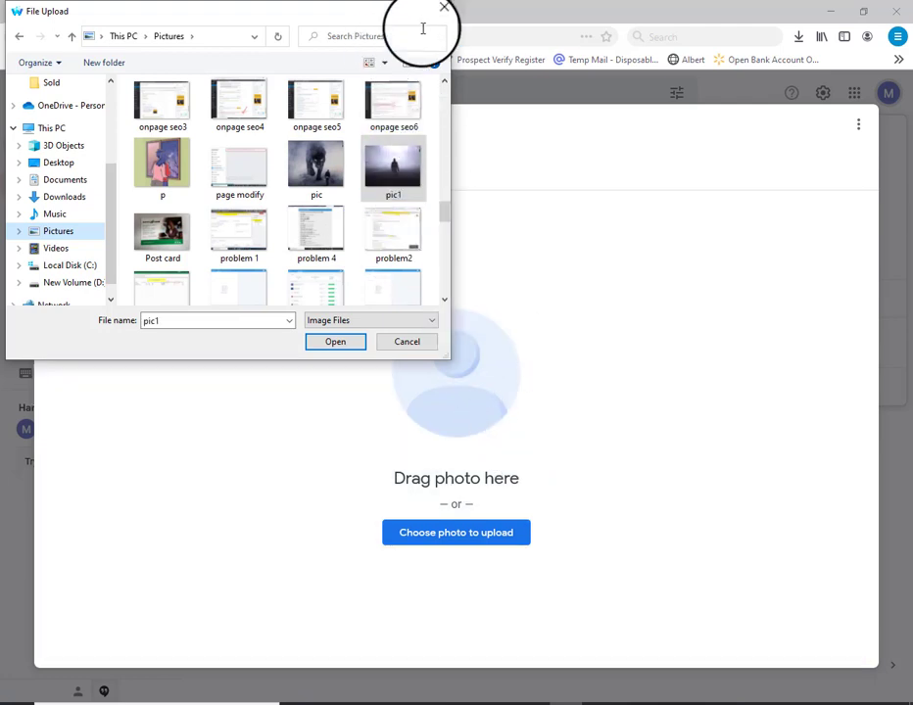
left_click(439, 12)
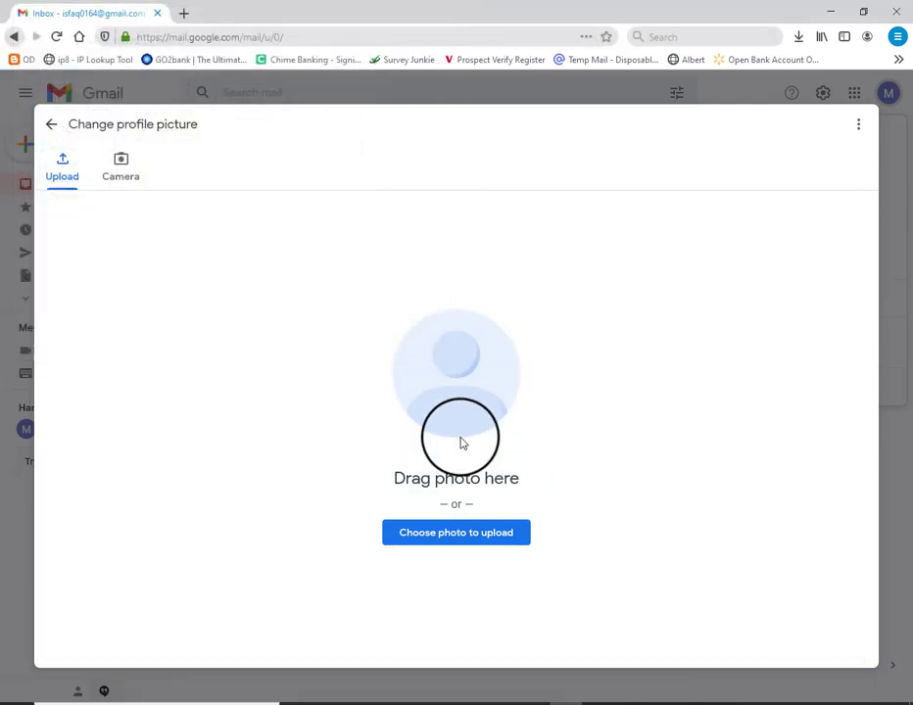
Step: Upload the Tech Tips image from the Desktop as the new profile photo
left_click(473, 536)
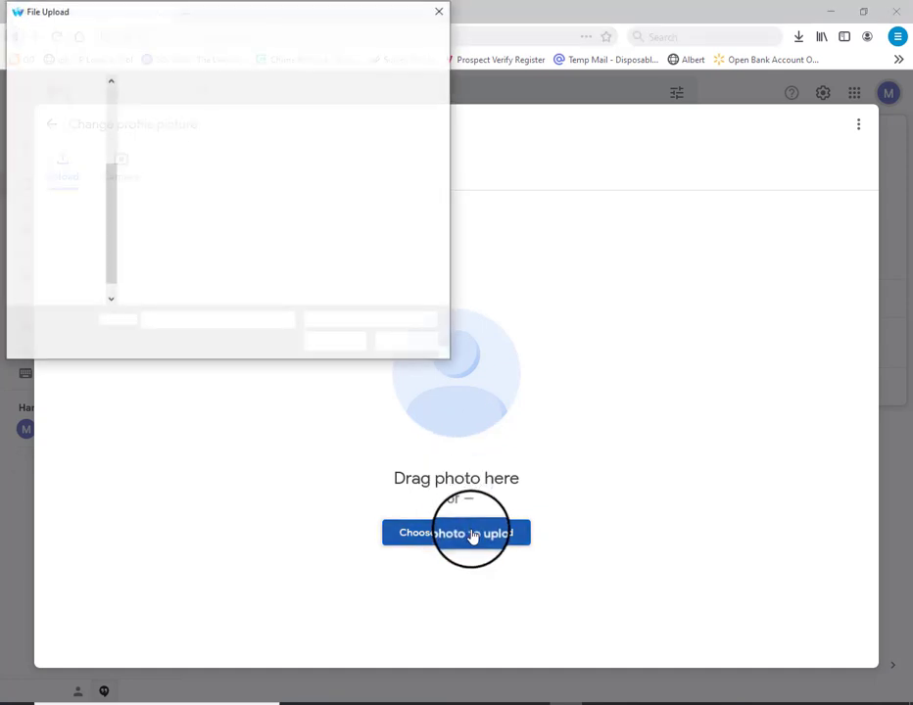
left_click(164, 205)
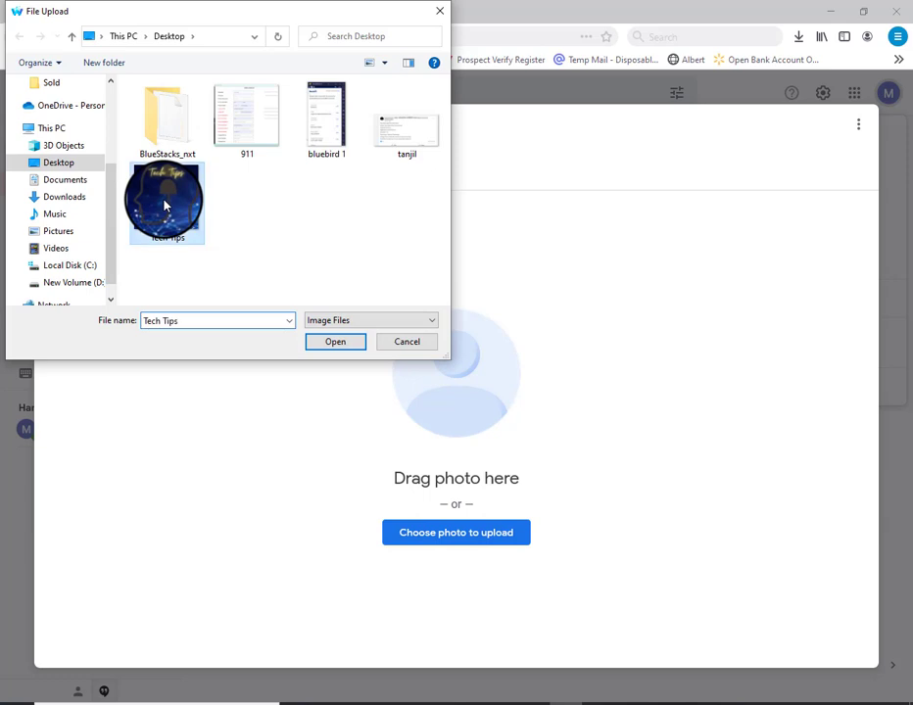
left_click(338, 346)
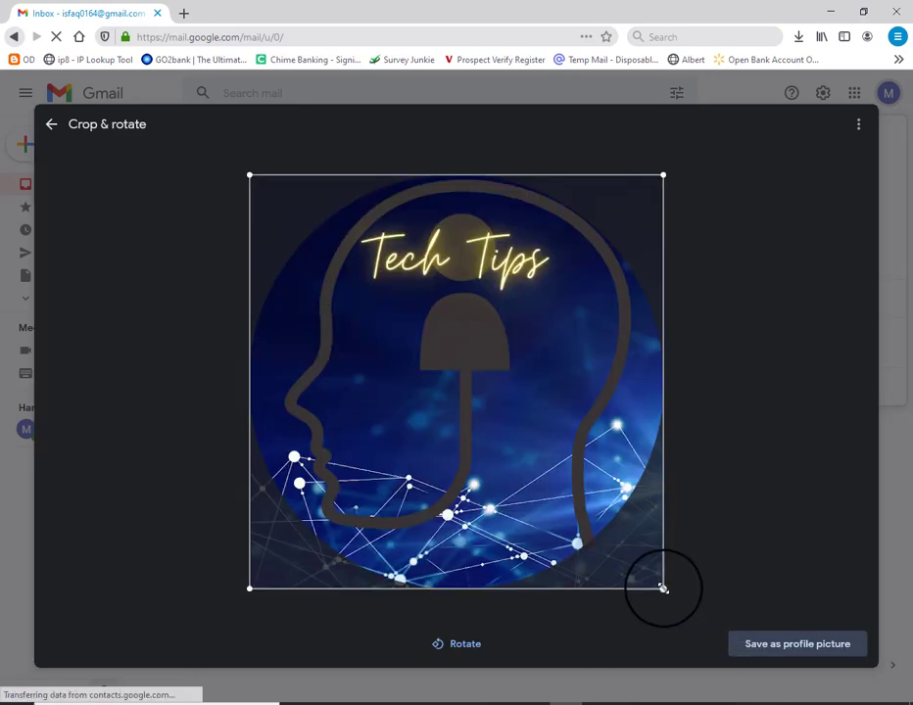
Step: Crop tightly around the glowing Tech Tips title, save it as the profile picture, and dismiss the notice
left_click_drag(661, 590, 569, 481)
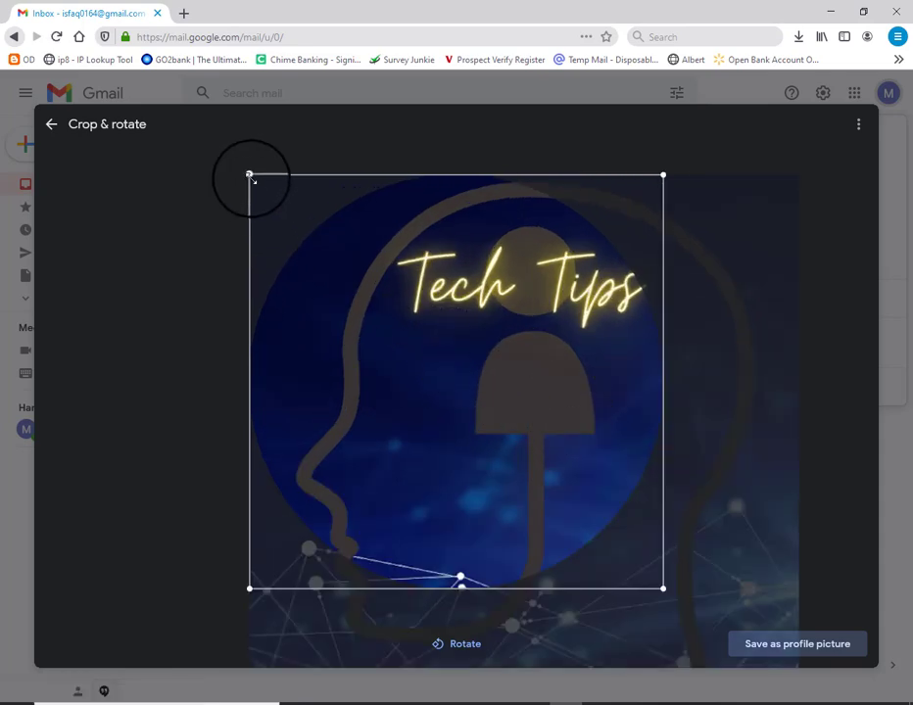
left_click_drag(250, 175, 420, 318)
left_click_drag(500, 432, 468, 438)
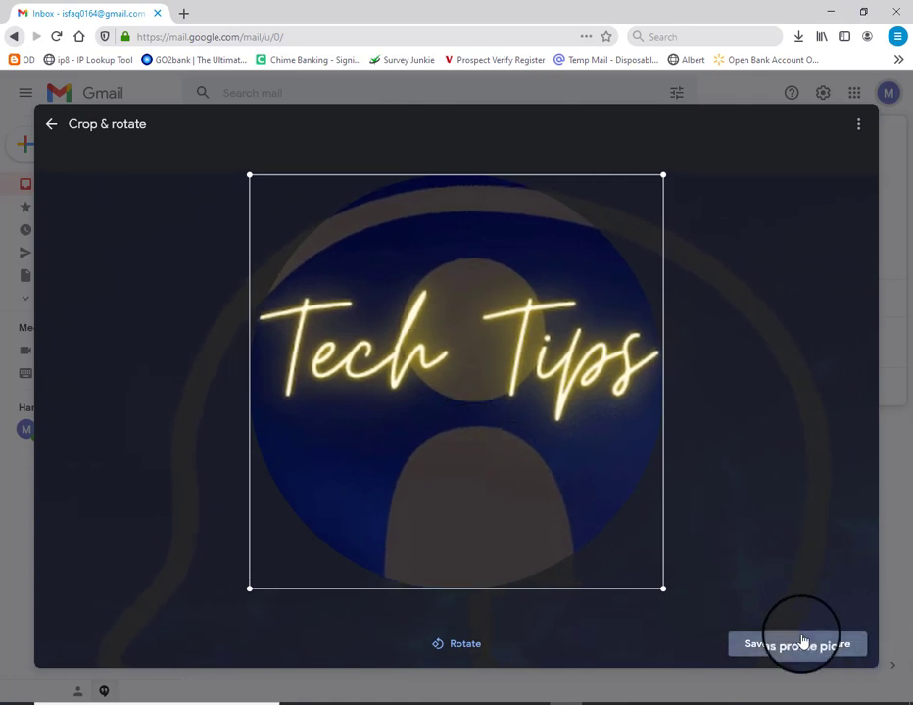
left_click(801, 641)
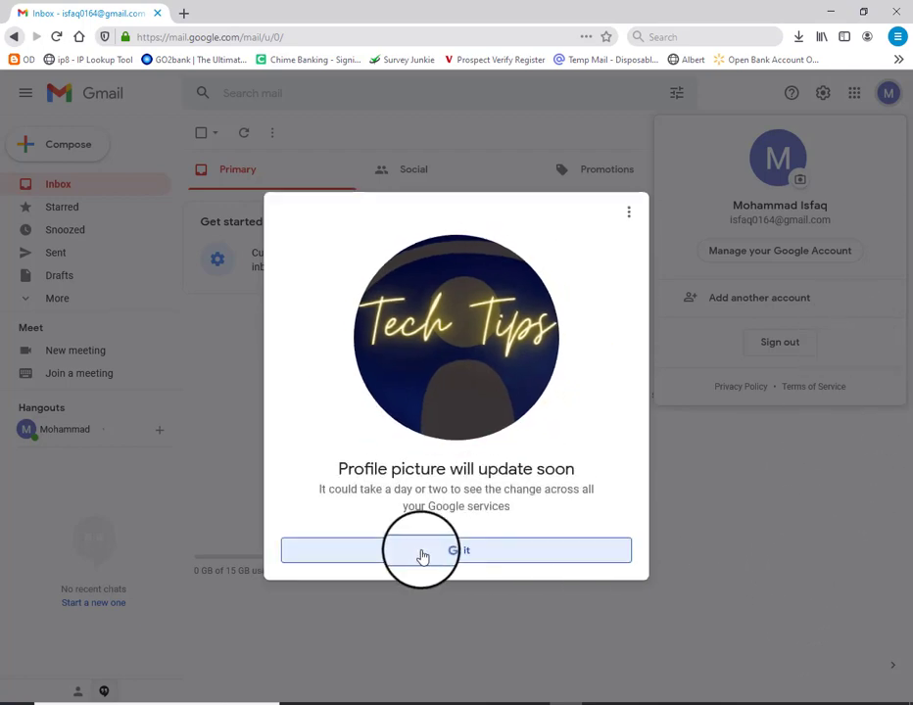
left_click(424, 551)
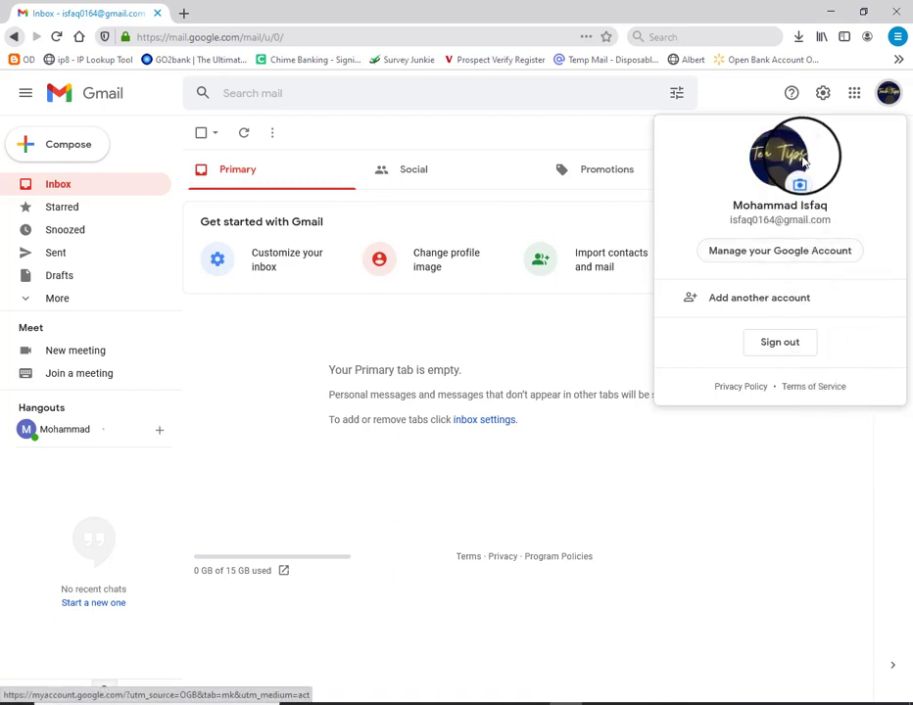
Step: Open Manage your Google Account from the account menu in a new tab
left_click(781, 257)
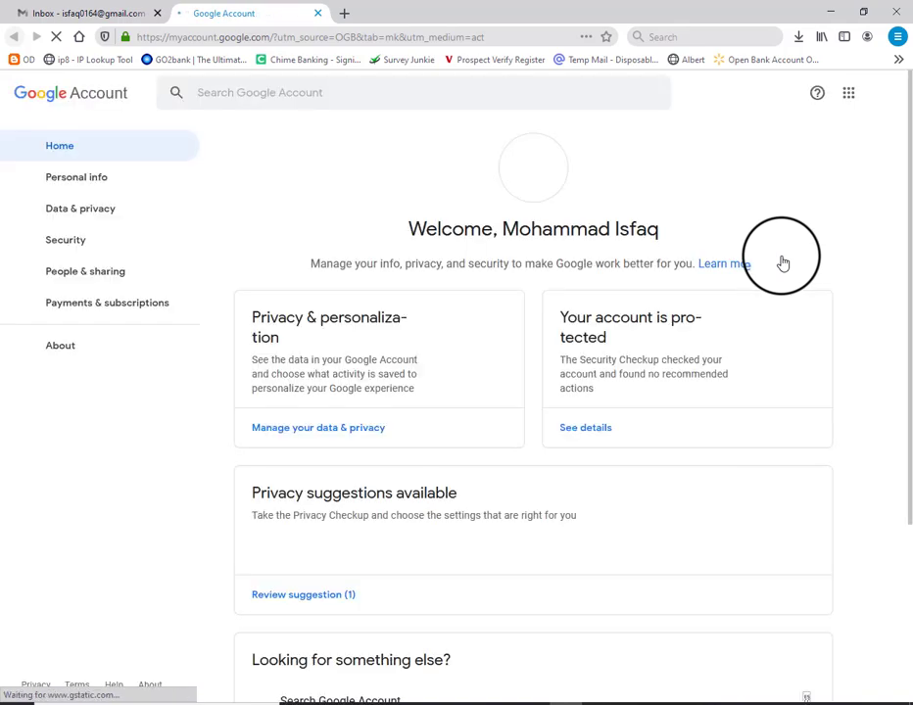
Step: Review the Personal info page's photo, name, birthday and contact details, then go to Data & privacy
left_click(107, 184)
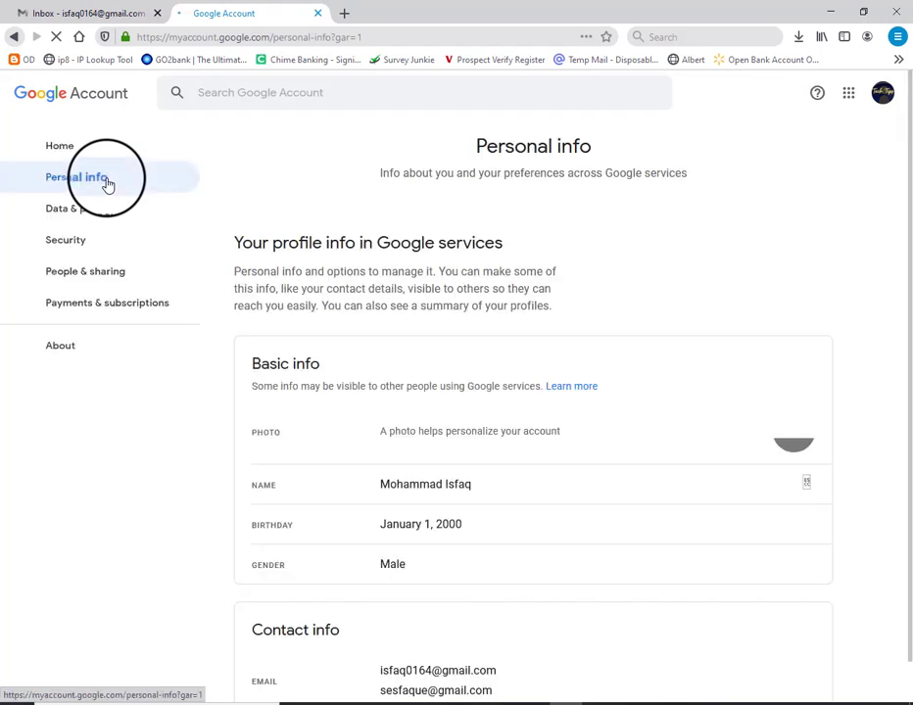
scroll(427, 267, "down", 2)
scroll(495, 428, "down", 1)
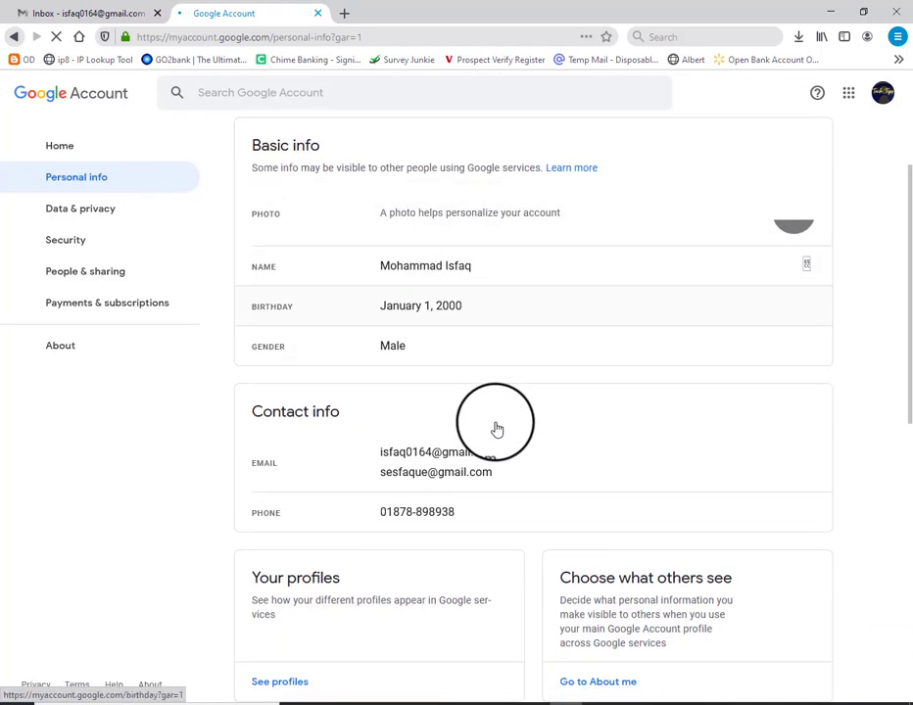
scroll(502, 419, "down", 5)
scroll(503, 419, "down", 4)
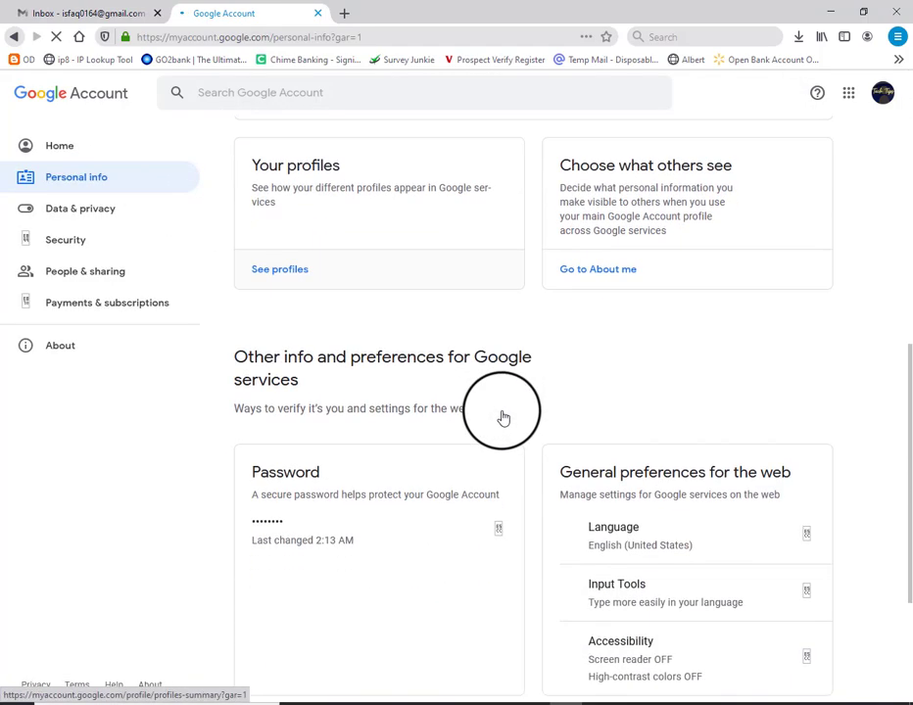
scroll(506, 414, "down", 3)
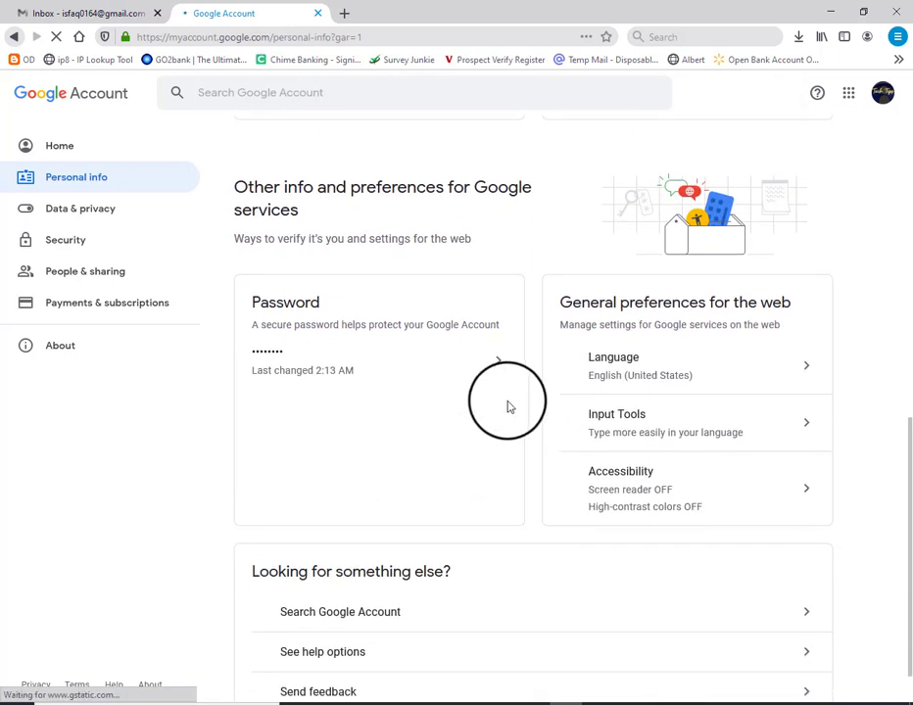
scroll(508, 405, "down", 2)
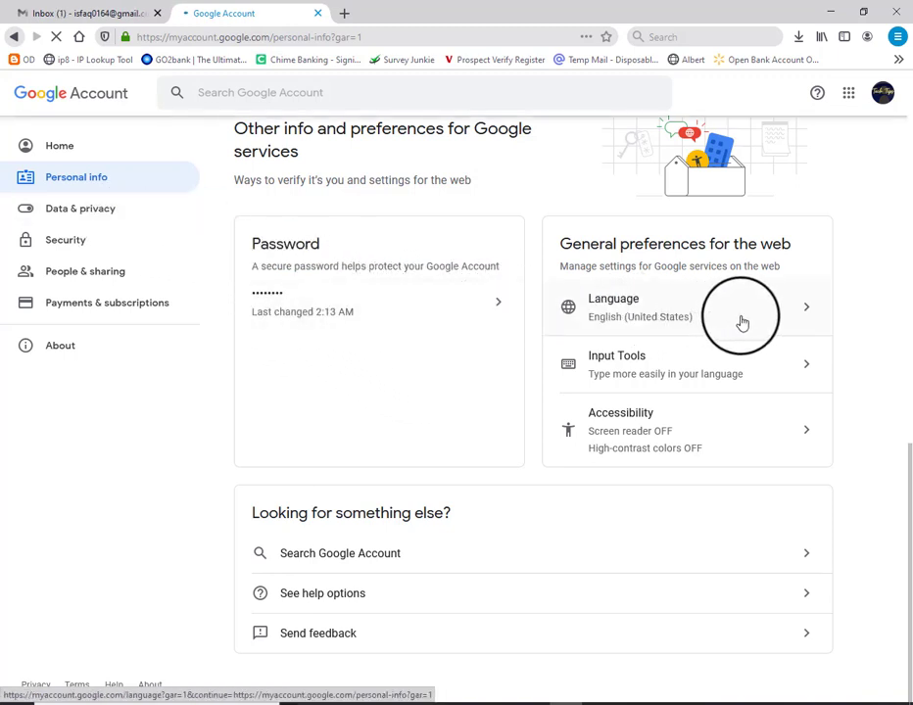
scroll(741, 322, "up", 3)
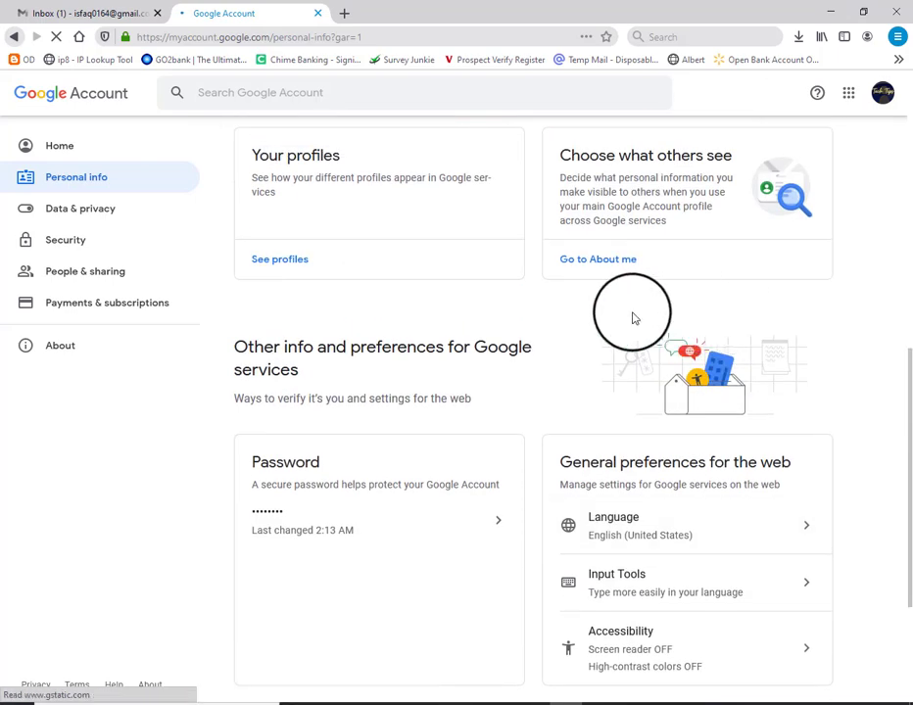
scroll(632, 315, "up", 3)
scroll(503, 313, "up", 3)
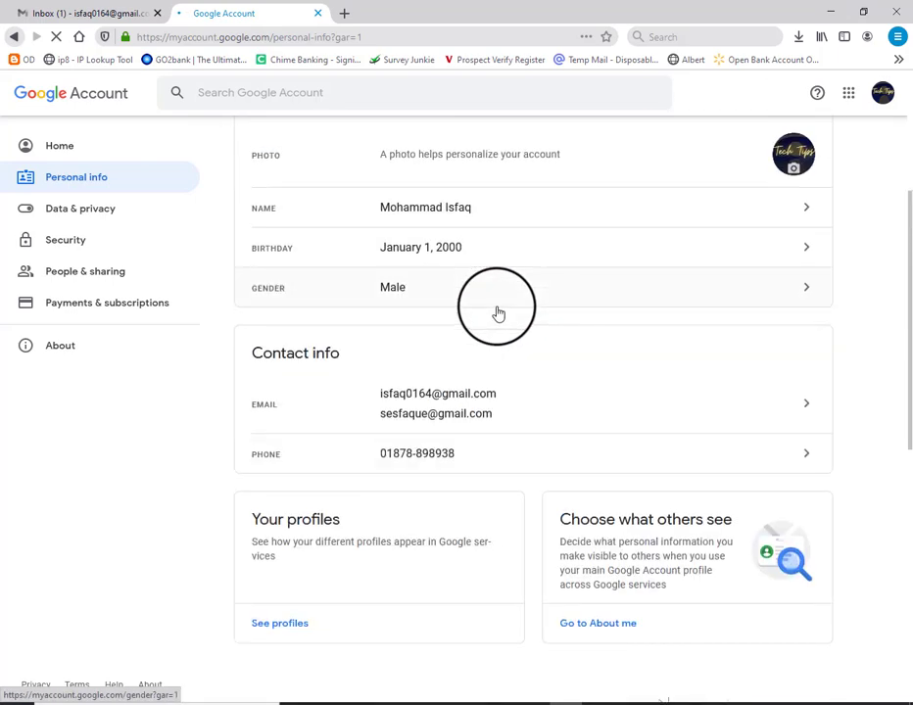
scroll(499, 313, "up", 3)
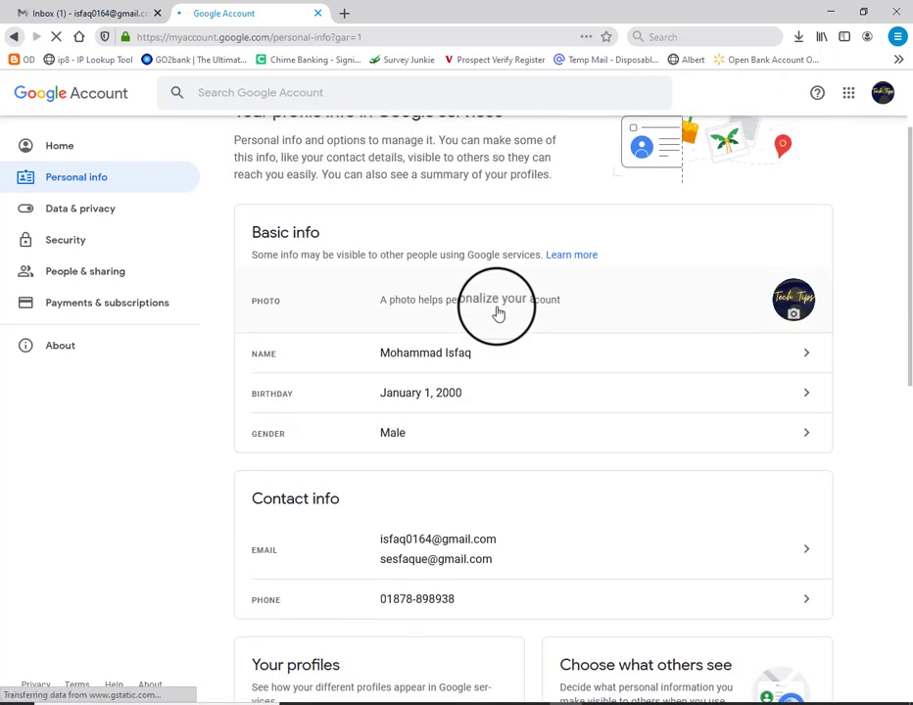
scroll(498, 311, "up", 2)
scroll(495, 311, "down", 3)
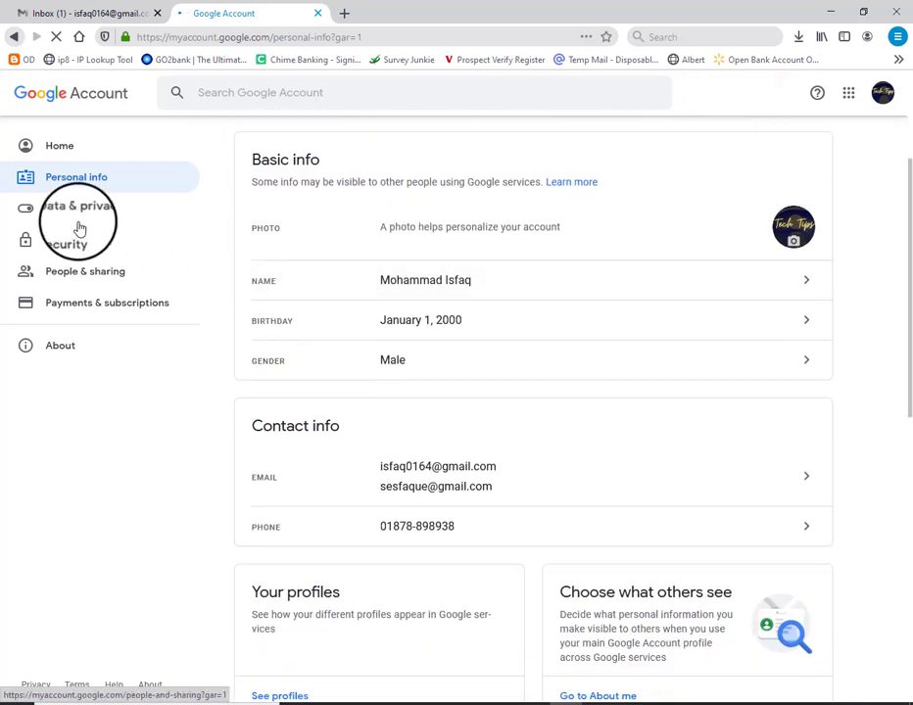
left_click(84, 216)
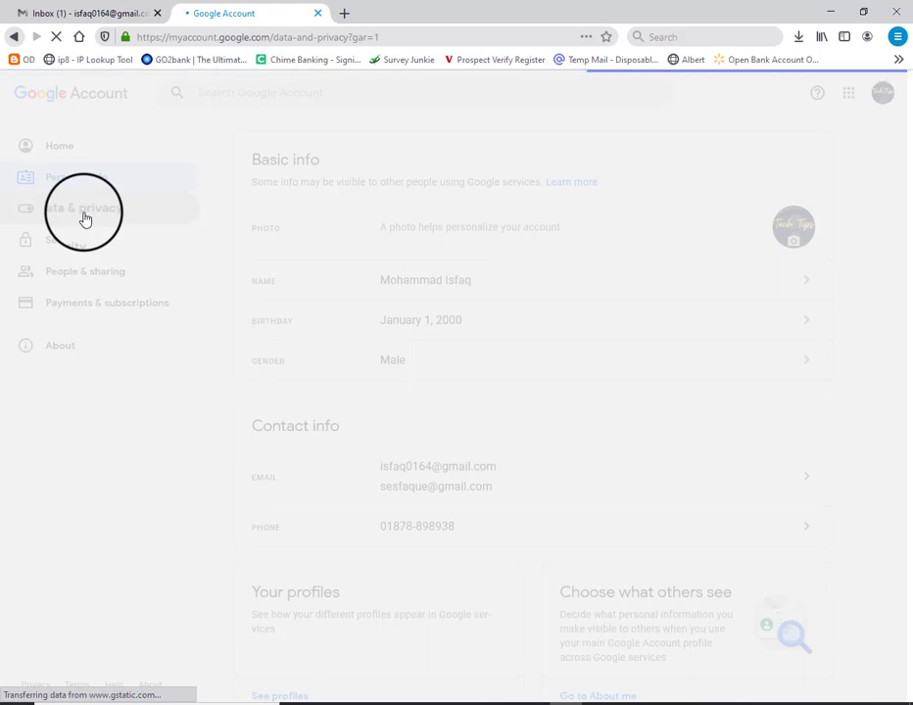
Step: Look over Data & privacy, then open the Payments & subscriptions page
scroll(431, 311, "down", 1)
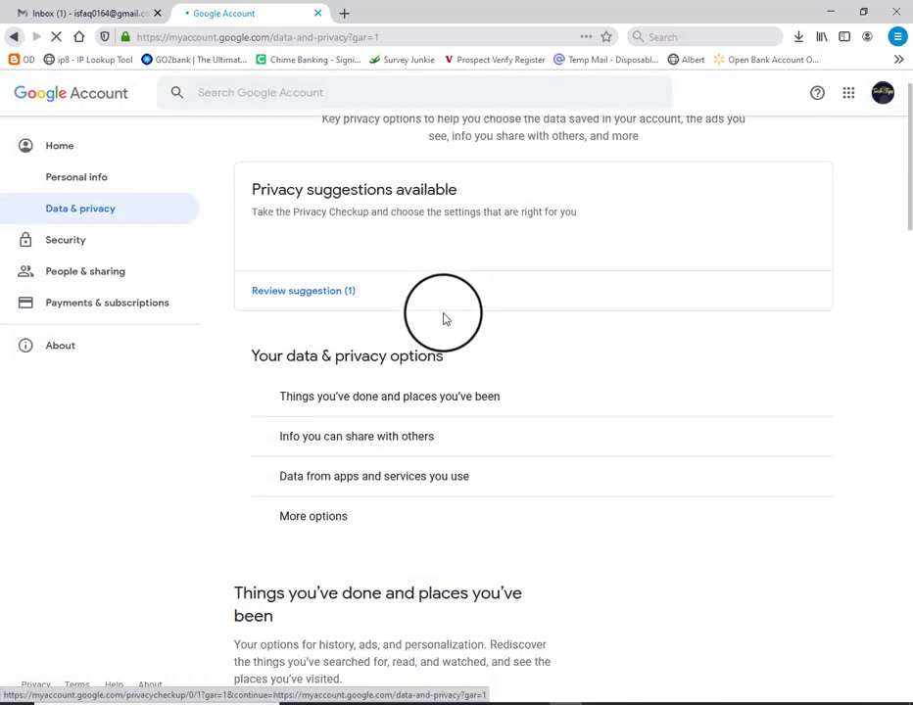
scroll(443, 319, "down", 10)
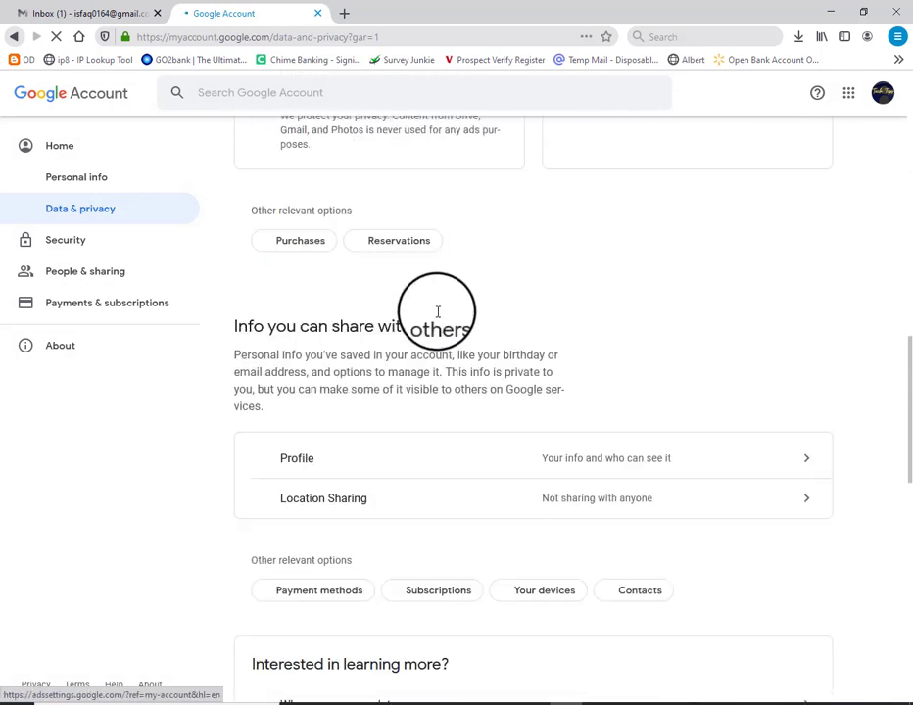
scroll(422, 310, "down", 8)
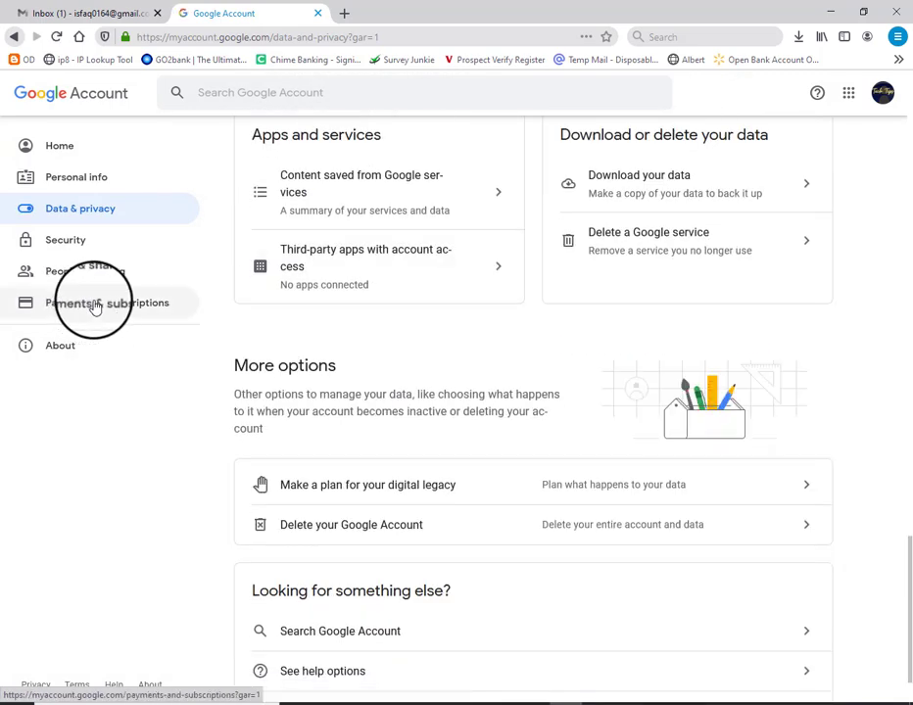
left_click(95, 307)
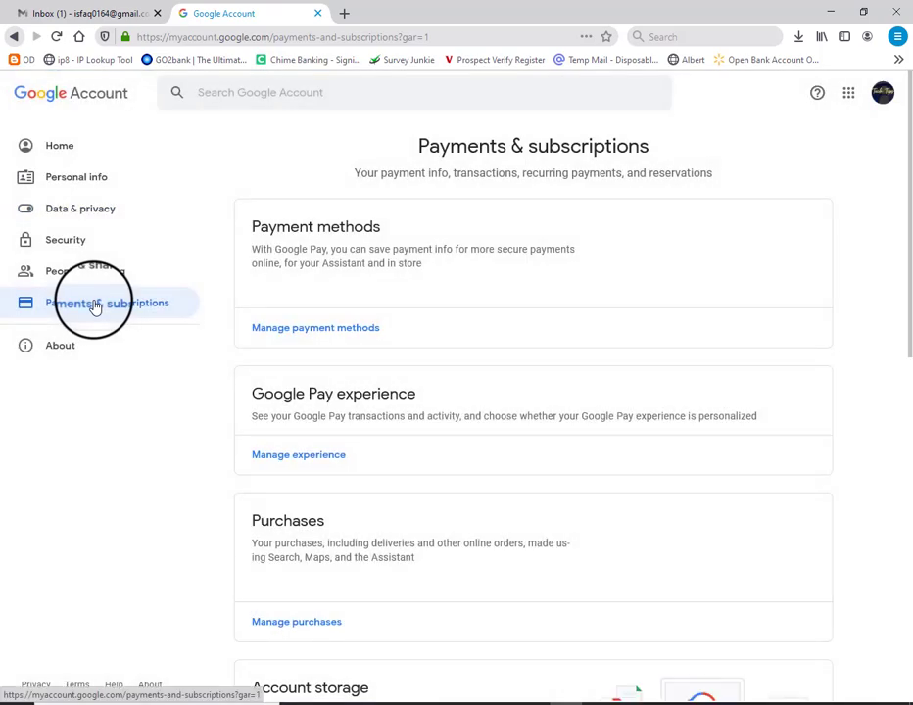
Step: Go to Manage payment methods to reach the Google Pay add-card form
scroll(411, 402, "down", 5)
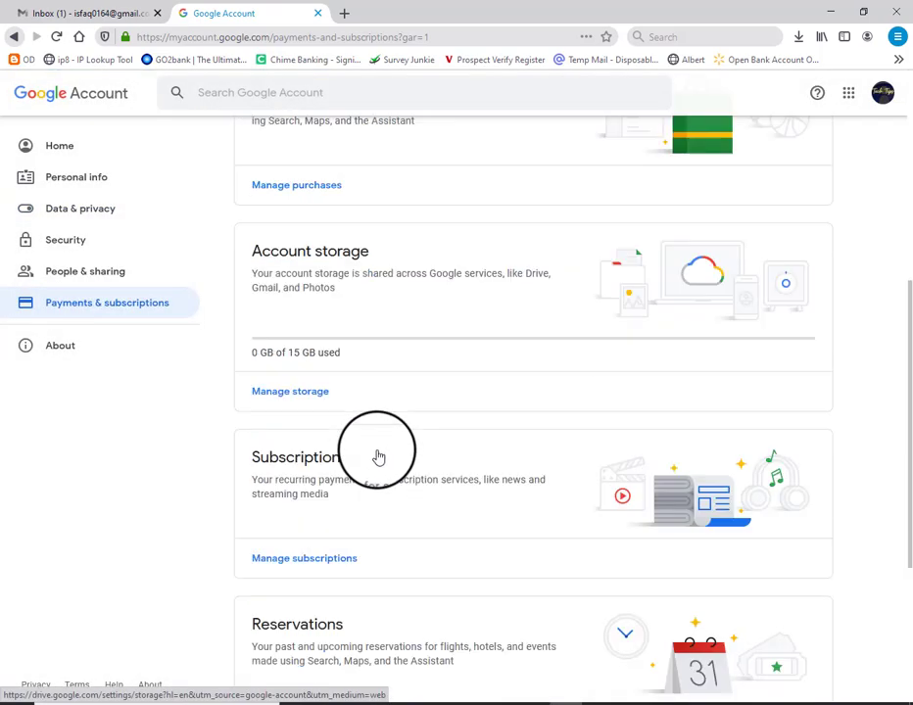
scroll(378, 457, "down", 3)
scroll(378, 460, "up", 5)
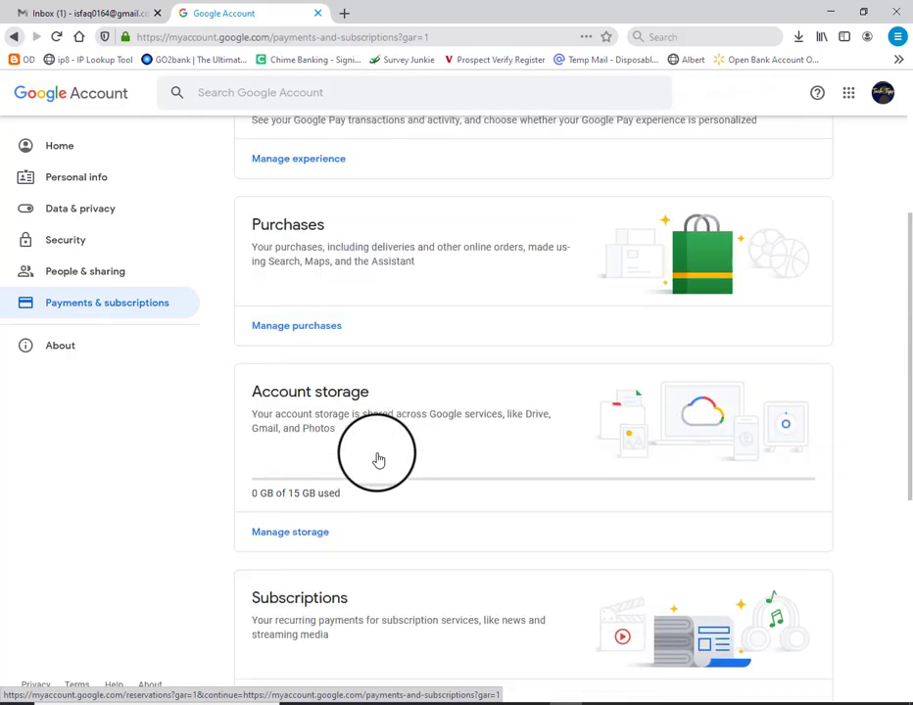
scroll(379, 460, "up", 3)
left_click(307, 332)
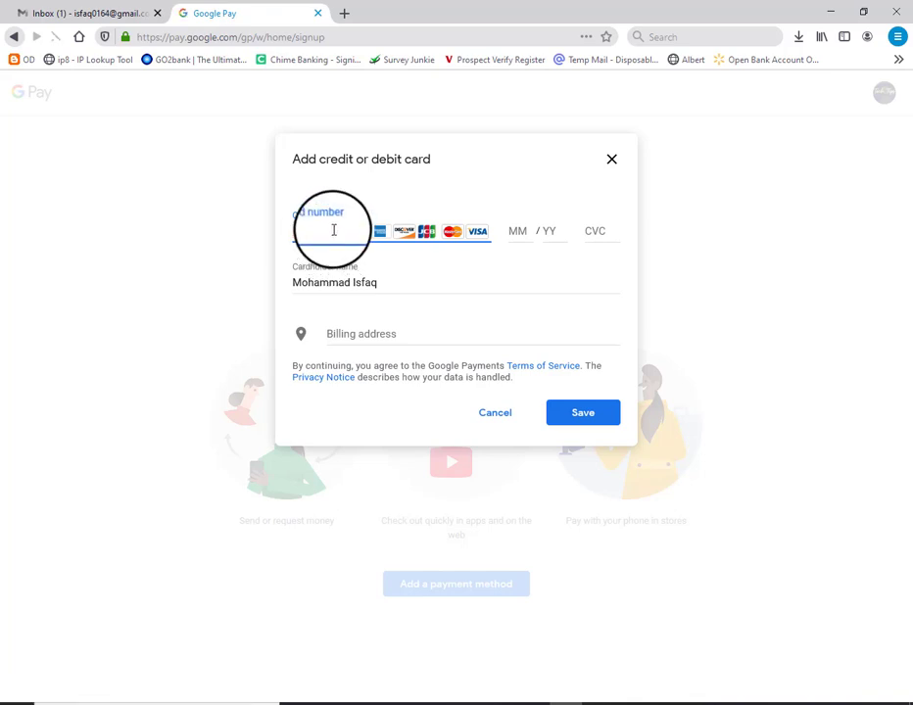
Step: Begin typing a card number, which Google Pay flags as an invalid form of payment
type("777")
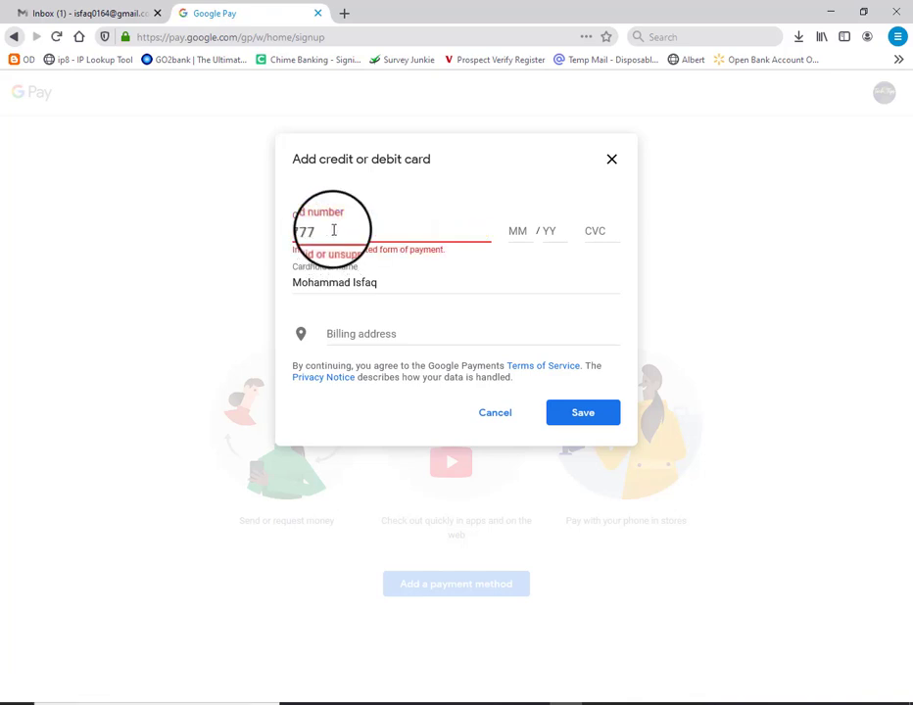
Step: Clear the invalid digits and re-enter the card number start, now recognized as Mastercard
key("BackSpace")
key("BackSpace")
key("BackSpace")
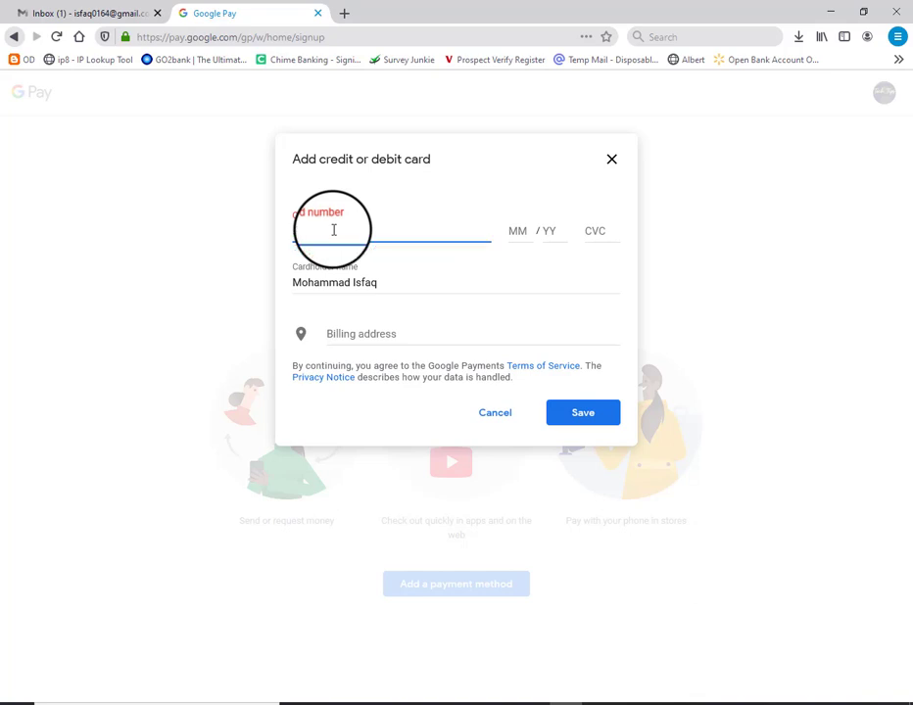
type("557")
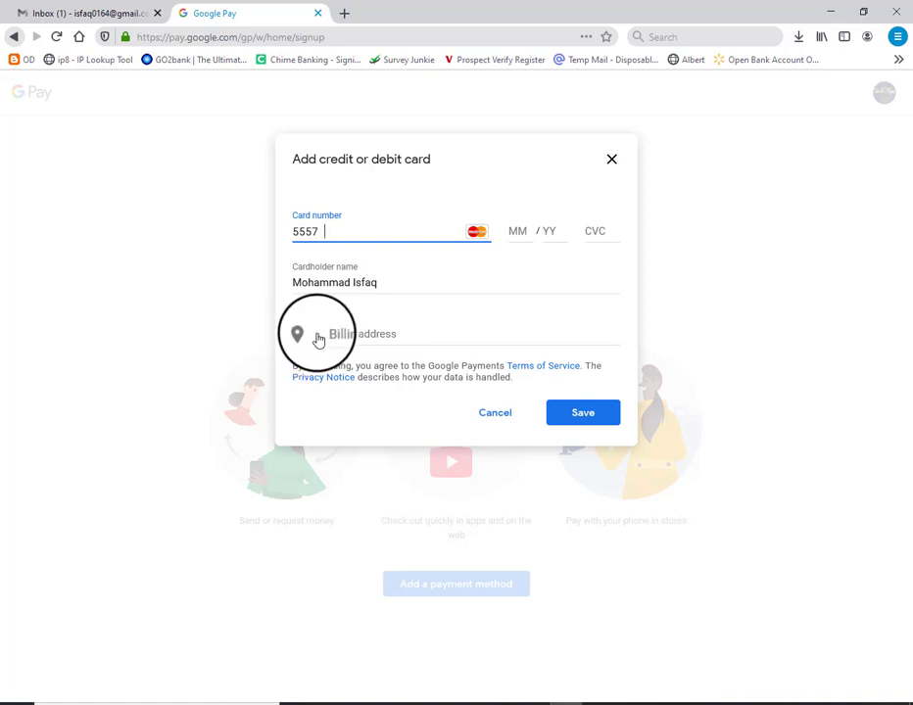
Step: Correct and complete the card number, enter the expiry date and CVC, and reach the billing address
key("BackSpace")
key("BackSpace")
key("BackSpace")
key("BackSpace")
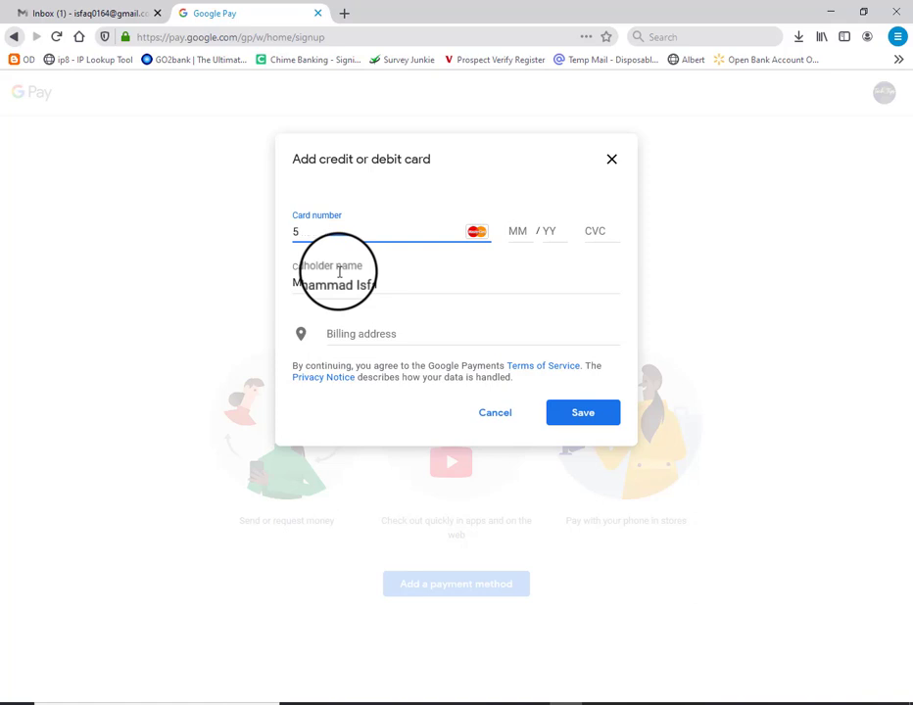
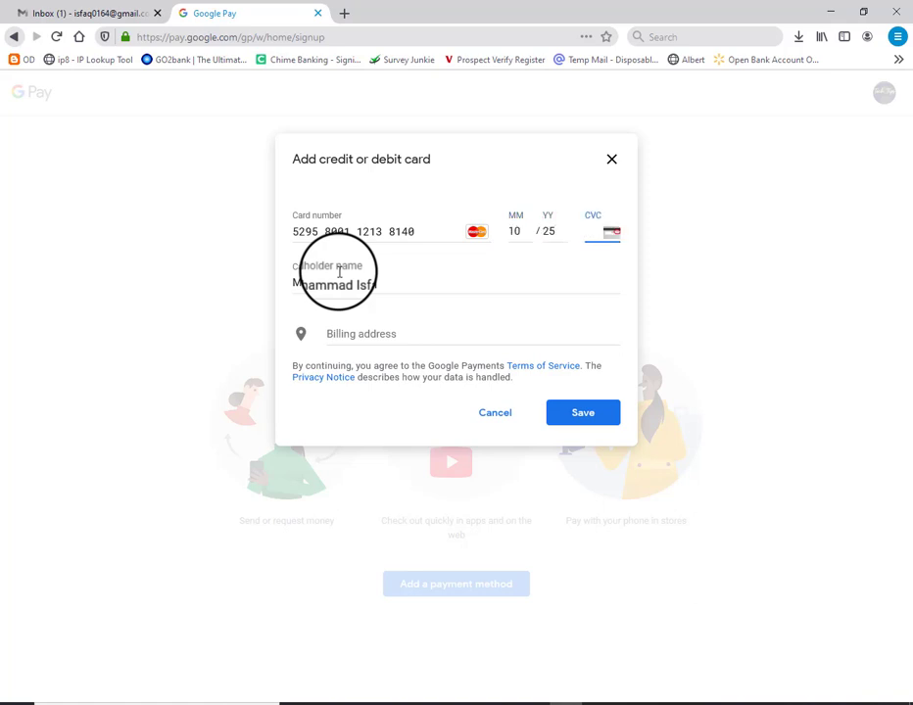
key("Tab")
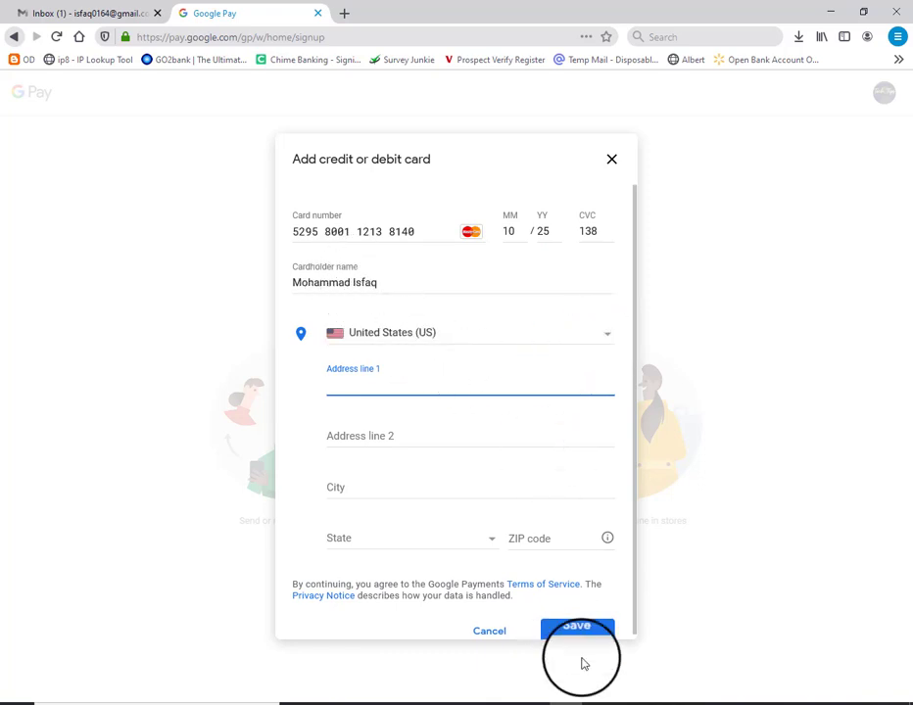
Step: Enter the billing street address and pick the suggested match to fill city, state and ZIP
left_click(594, 627)
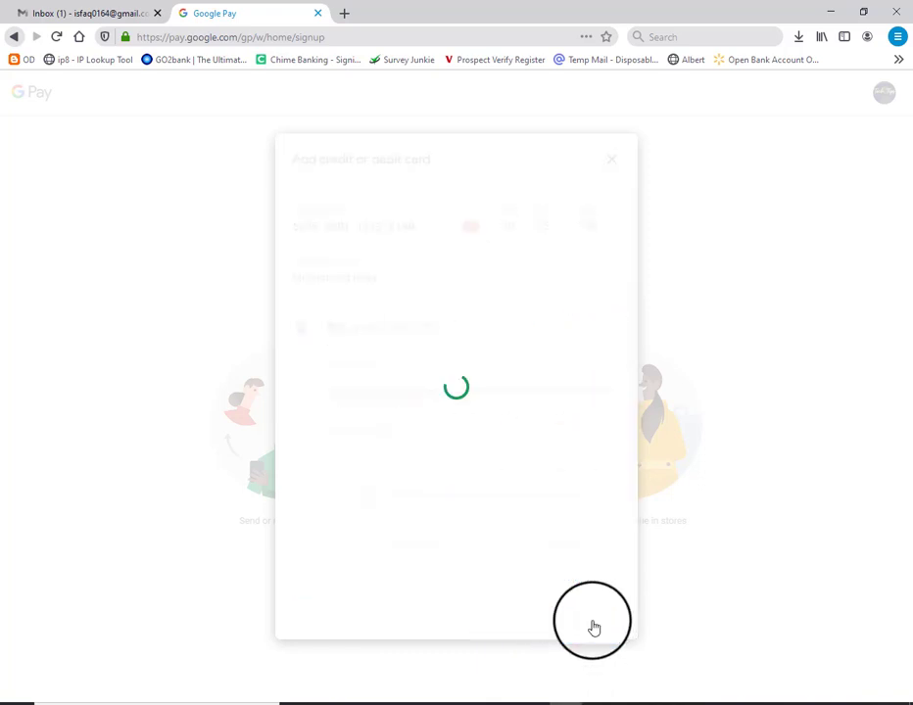
left_click(400, 382)
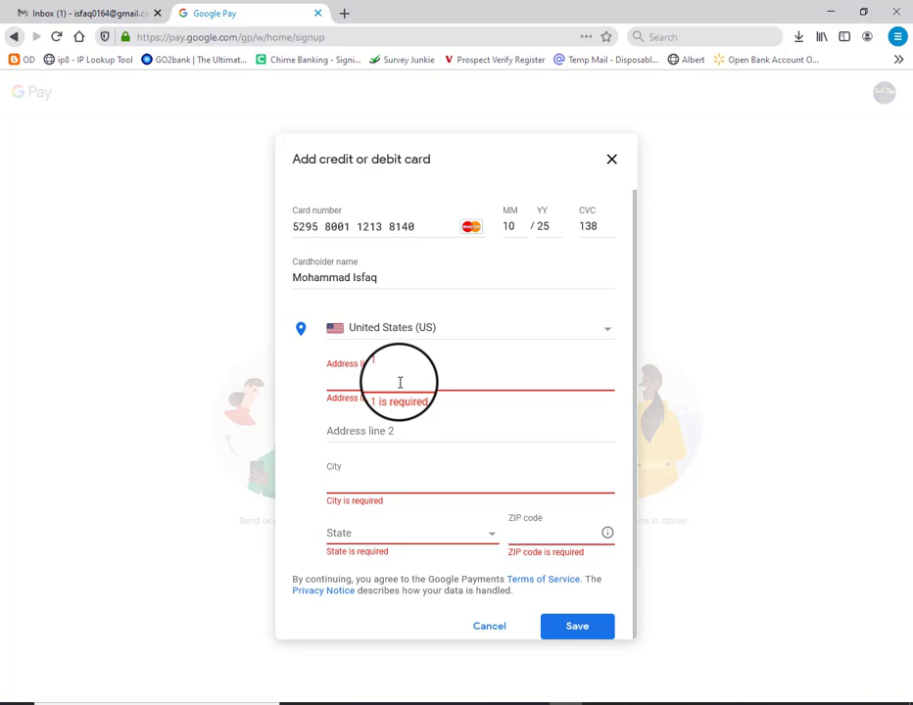
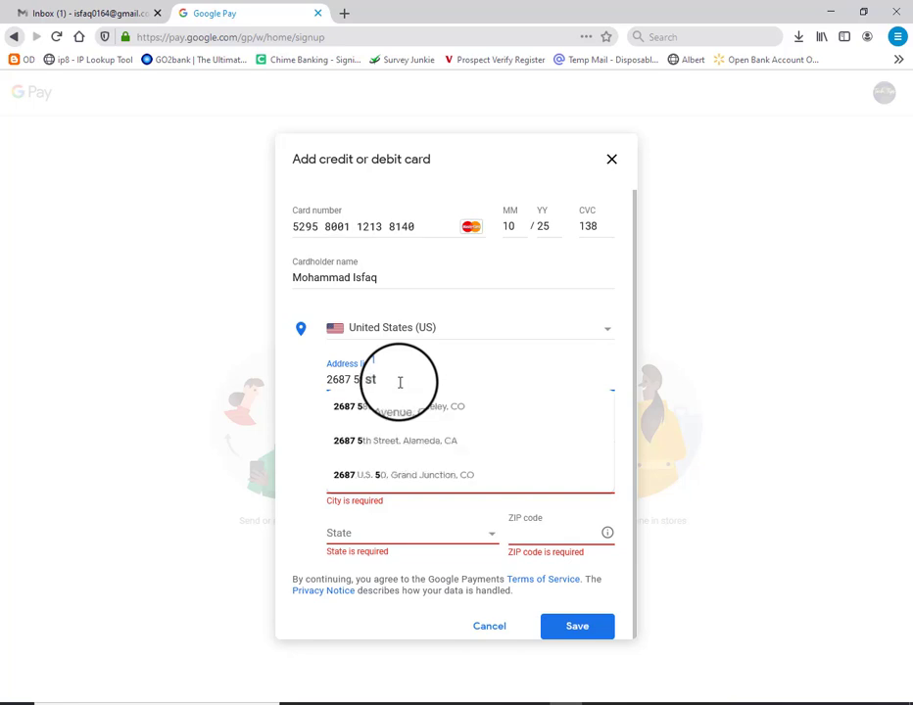
key("Left")
key("Left")
key("Left")
type("th")
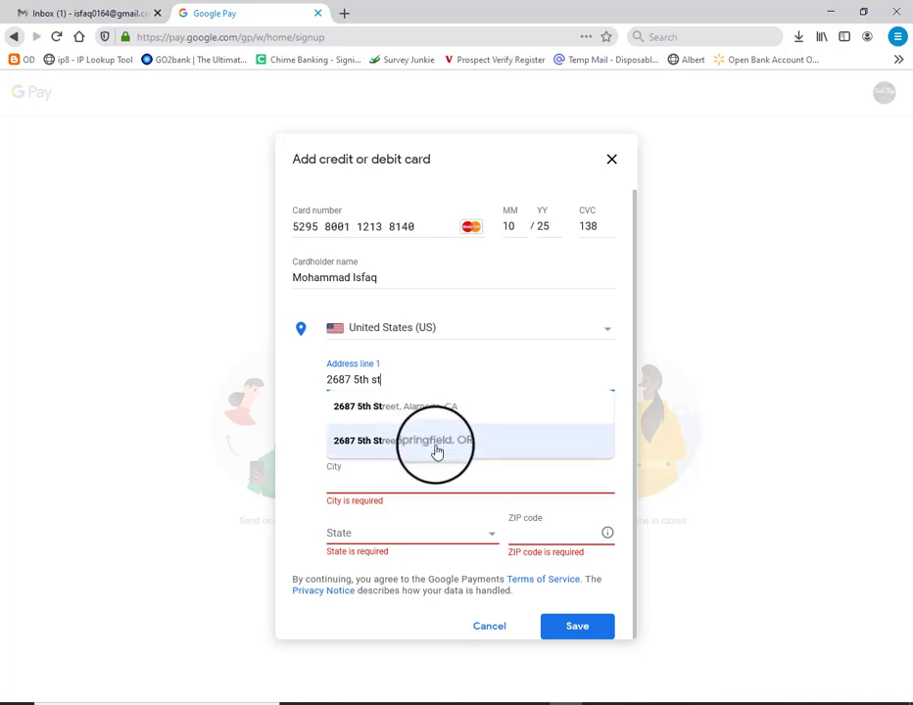
left_click(437, 446)
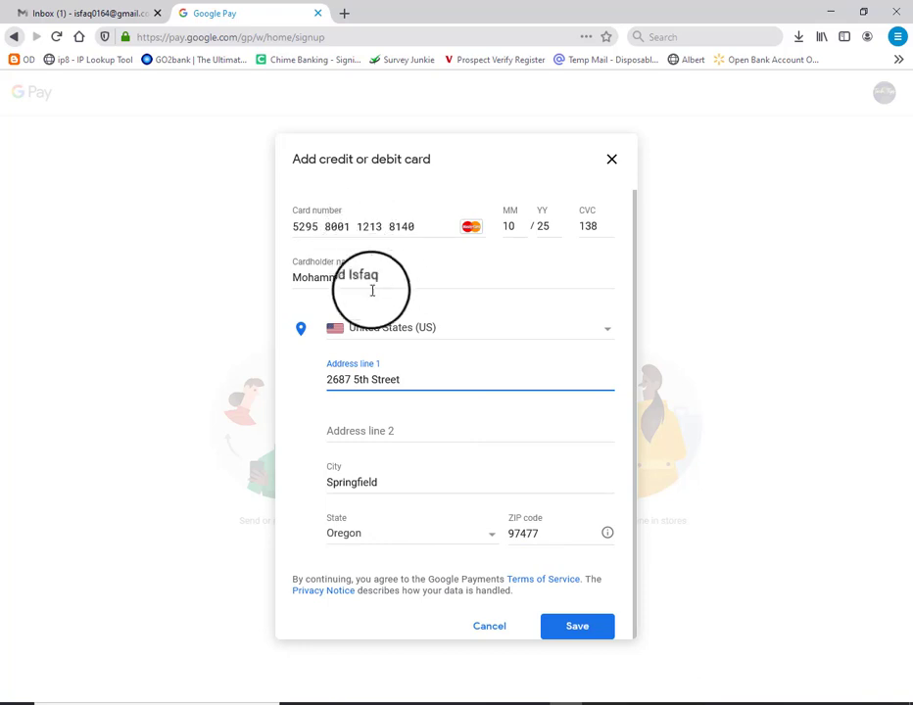
left_click_drag(399, 278, 245, 276)
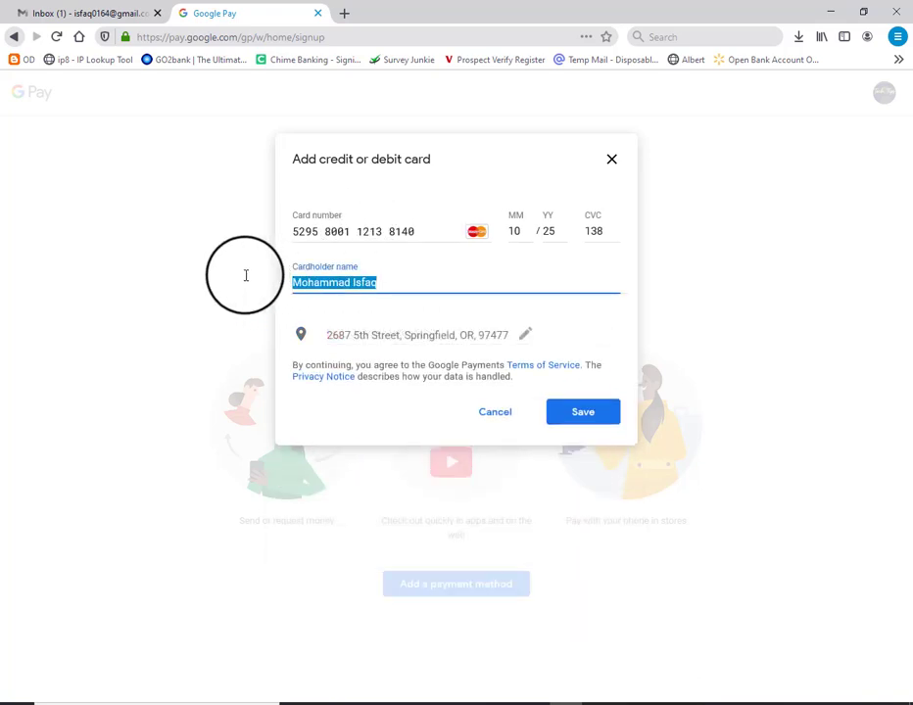
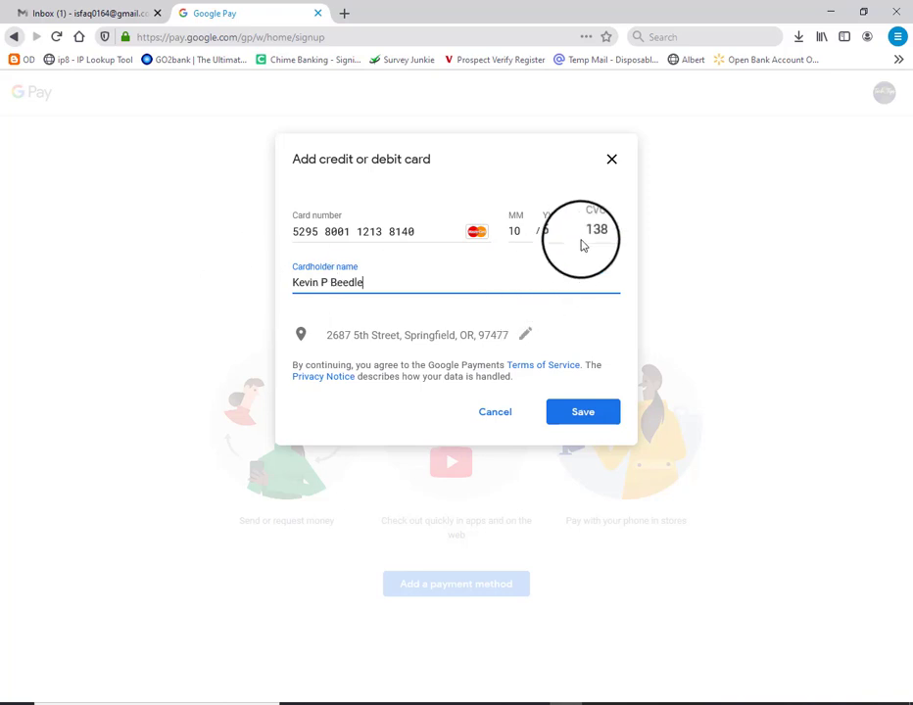
Step: Replace the cardholder name with the new name and save the card, which the issuer declines
left_click(595, 421)
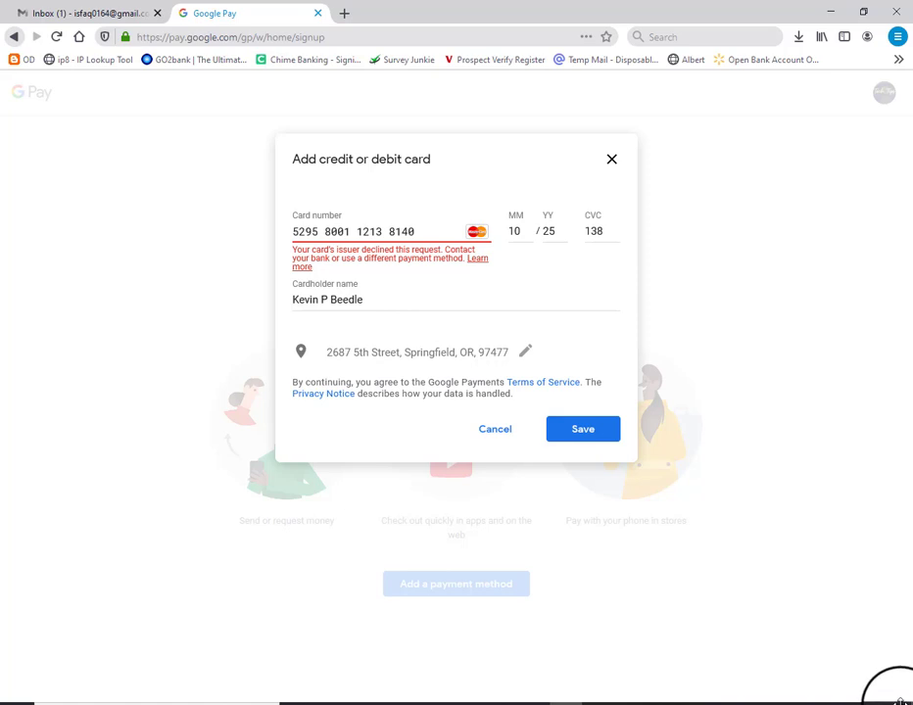
left_click(900, 701)
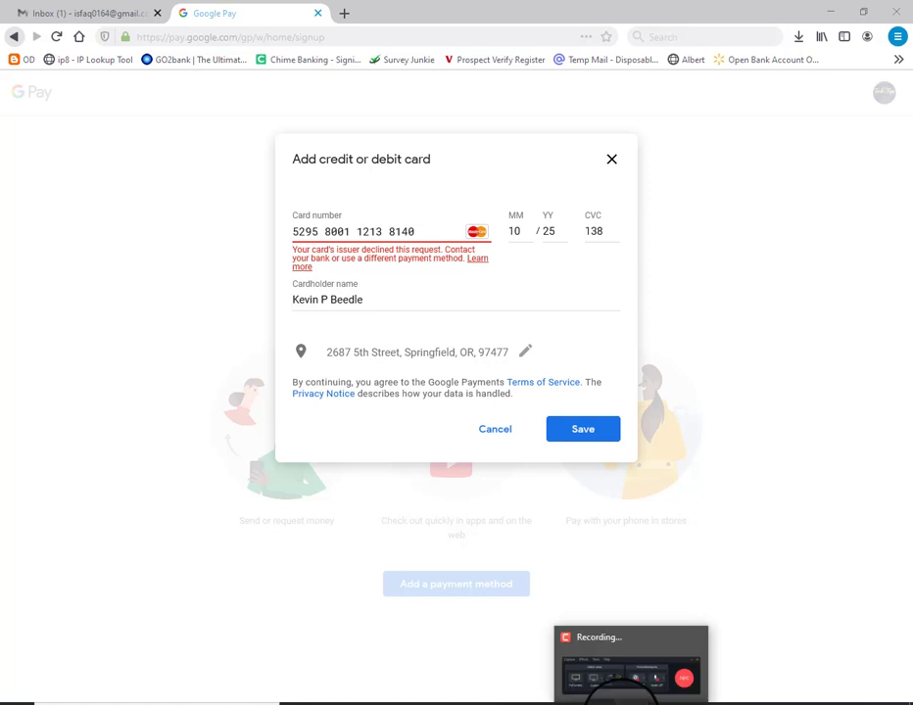
left_click(618, 693)
Step: Choose Add a bank account to show its Savings, routing and account number form
left_click(843, 652)
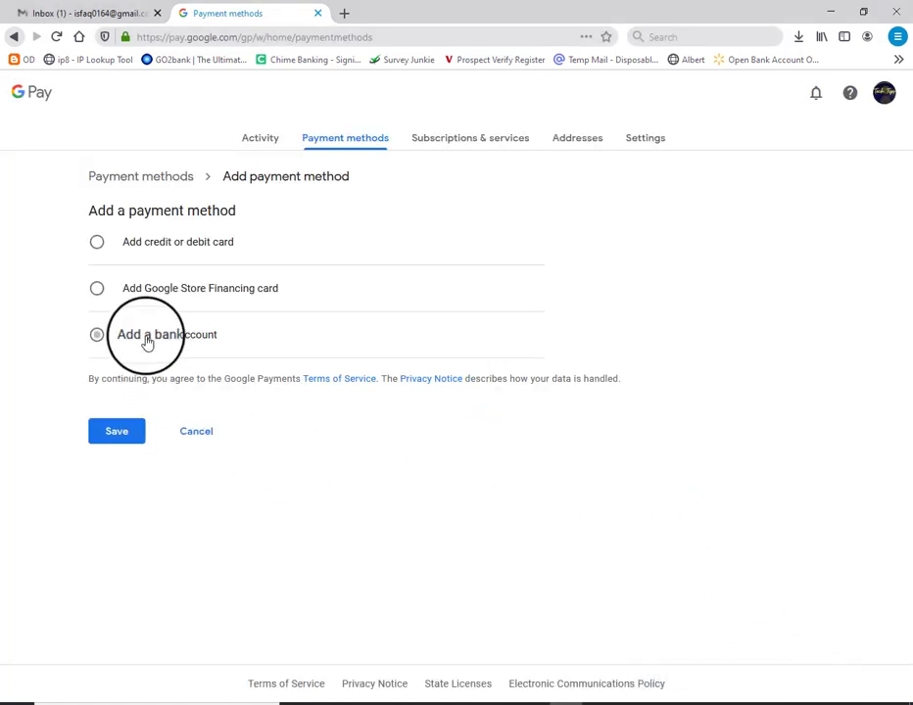
left_click(147, 338)
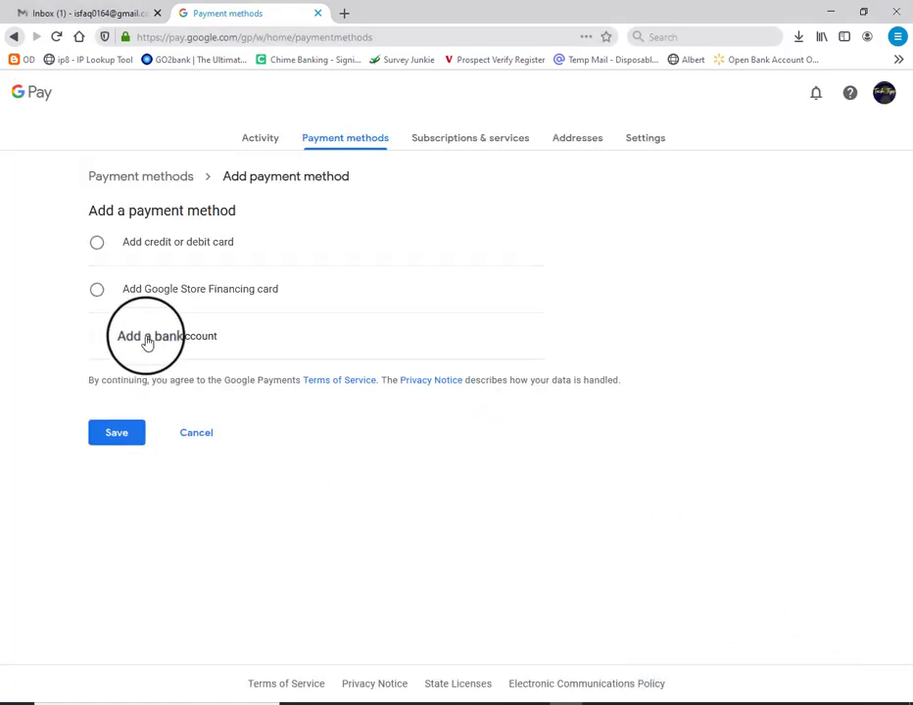
scroll(277, 367, "down", 2)
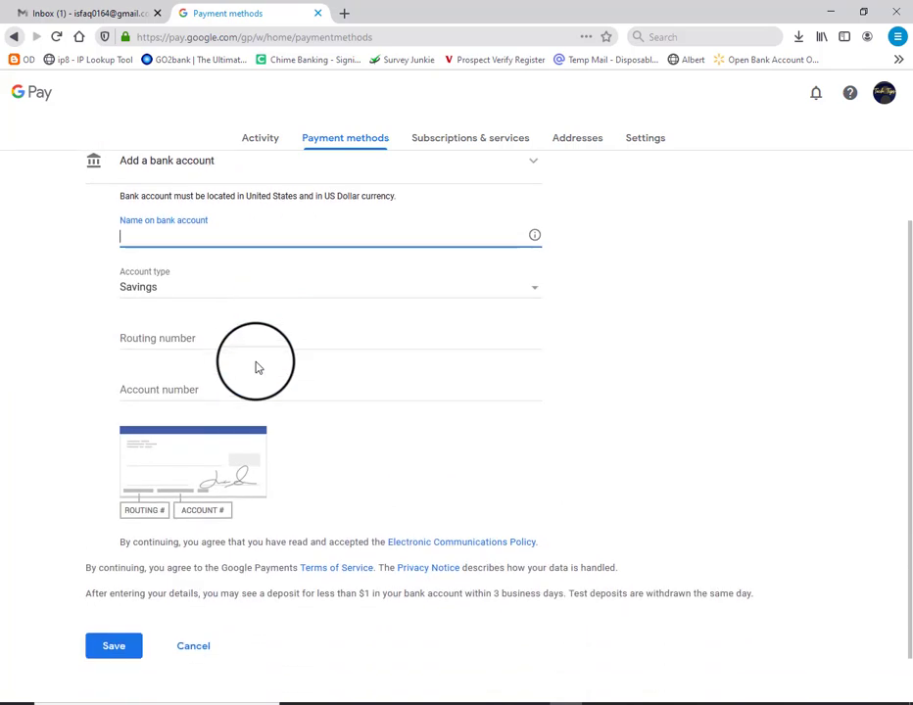
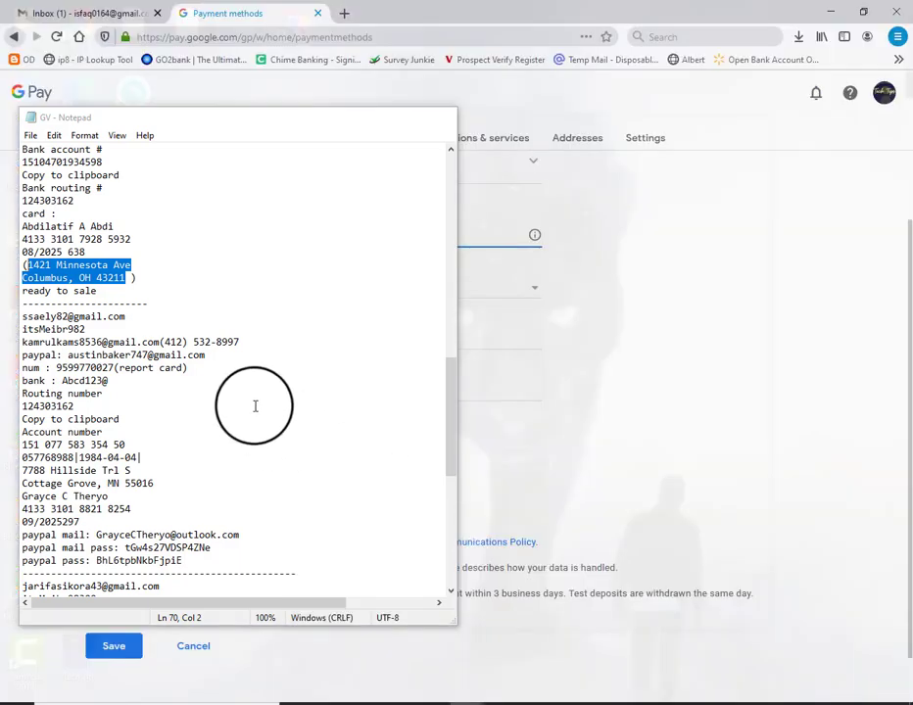
Step: Scroll up in the GV notes file to bring the Bank routing # entry into view
scroll(230, 383, "up", 2)
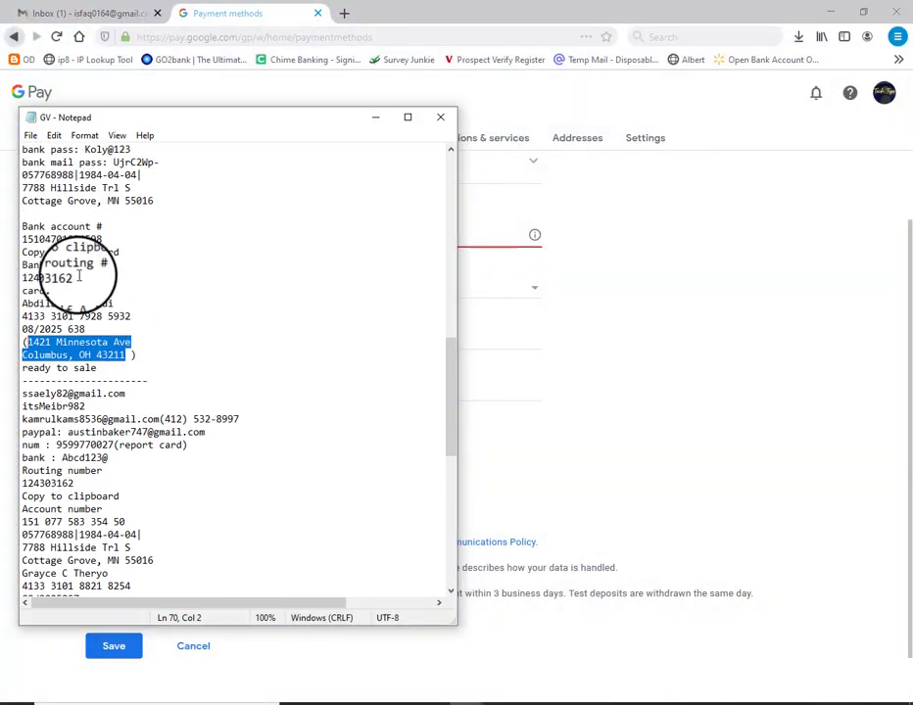
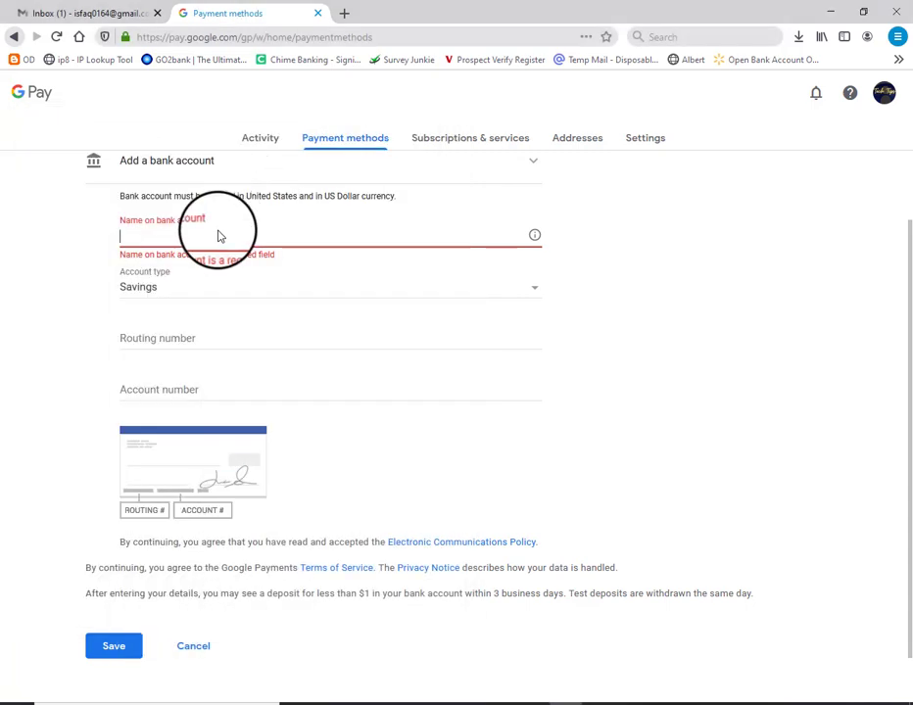
Step: Paste the copied routing number into the Routing number field and move to Account number
left_click(188, 345)
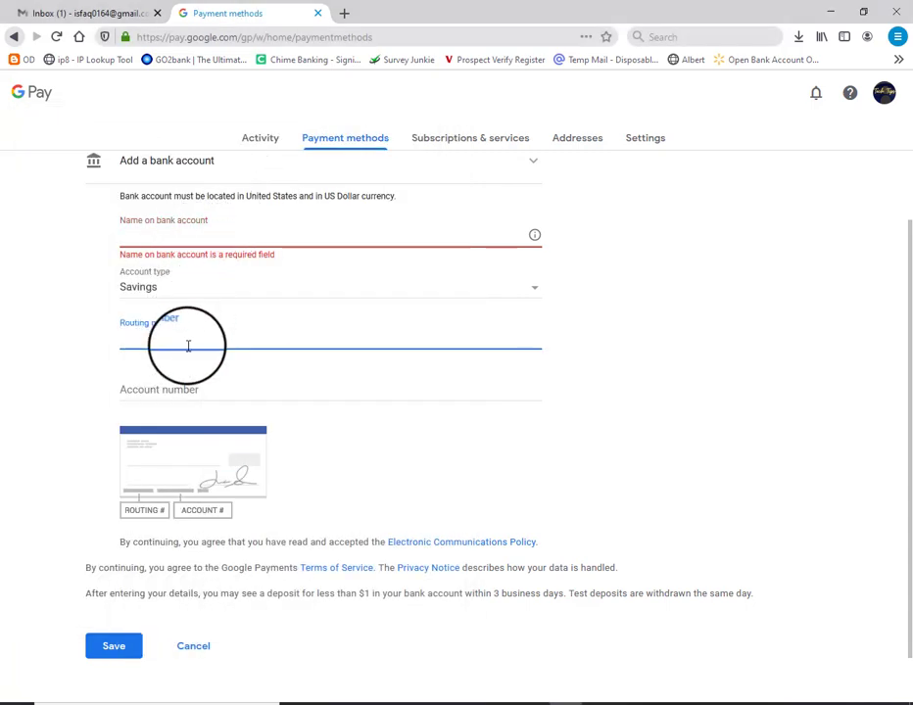
left_click(214, 390)
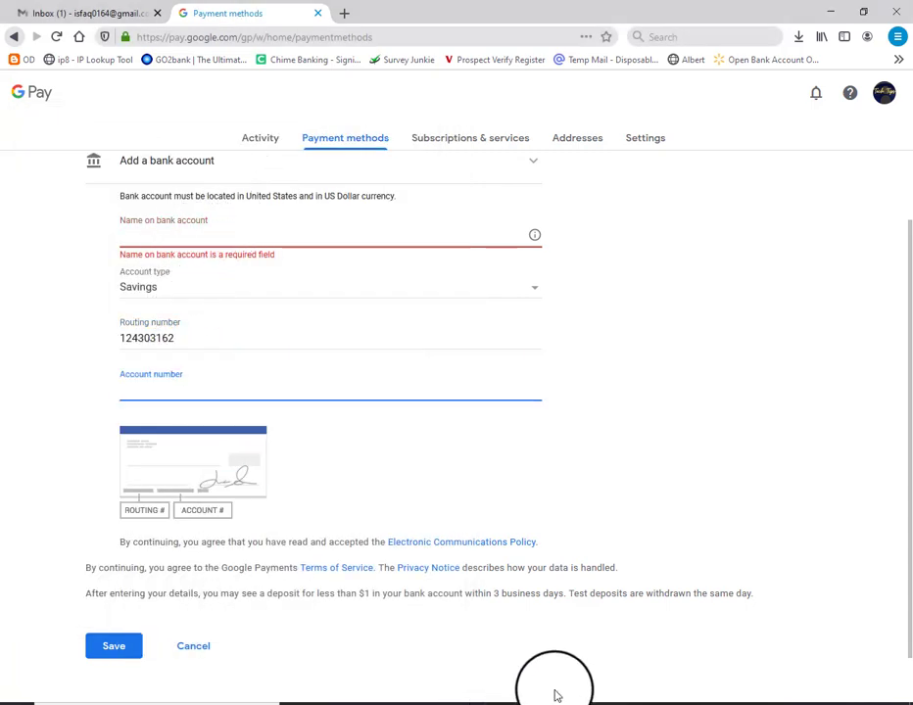
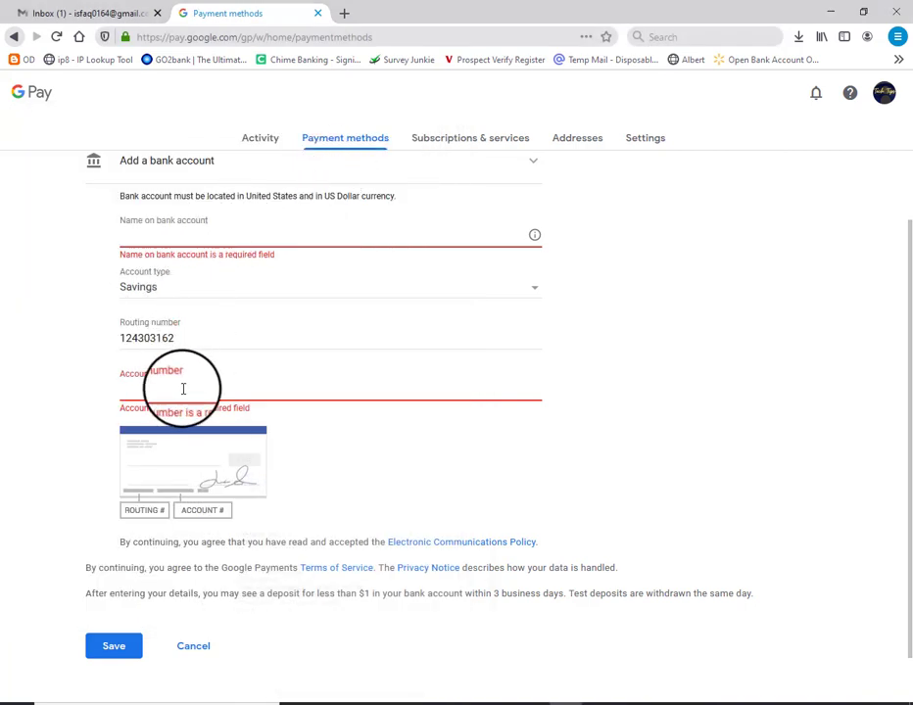
Step: Paste in the bank account number, enter the account holder's name, and save the savings account
left_click(182, 389)
key("ctrl+v")
left_click(214, 237)
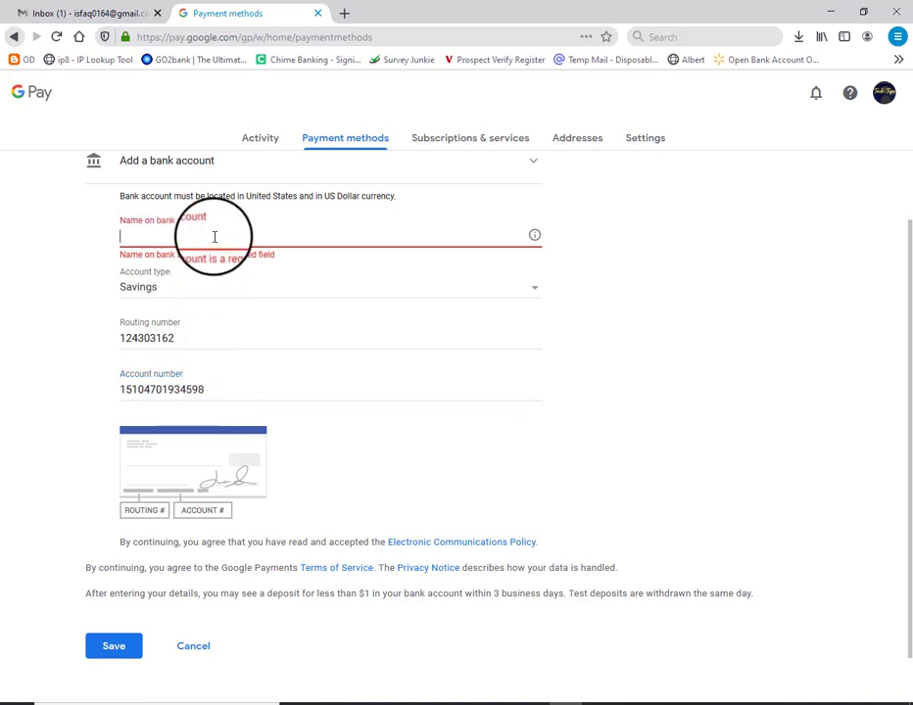
type("Go")
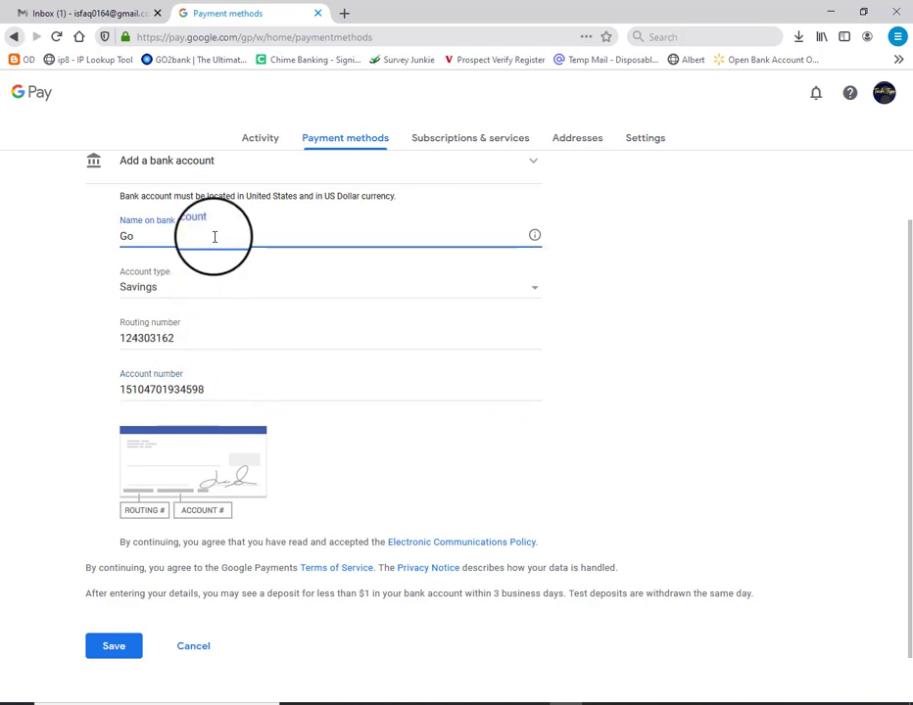
type("2")
left_click(115, 647)
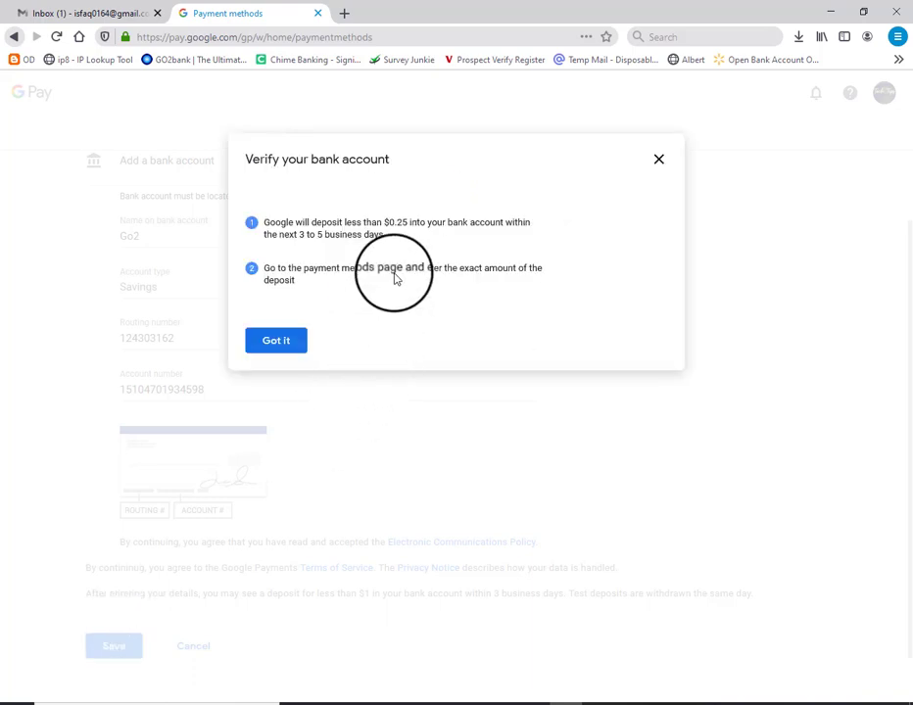
Step: Dismiss the 'Verify your bank account' test-deposit notice with Got it
left_click(291, 352)
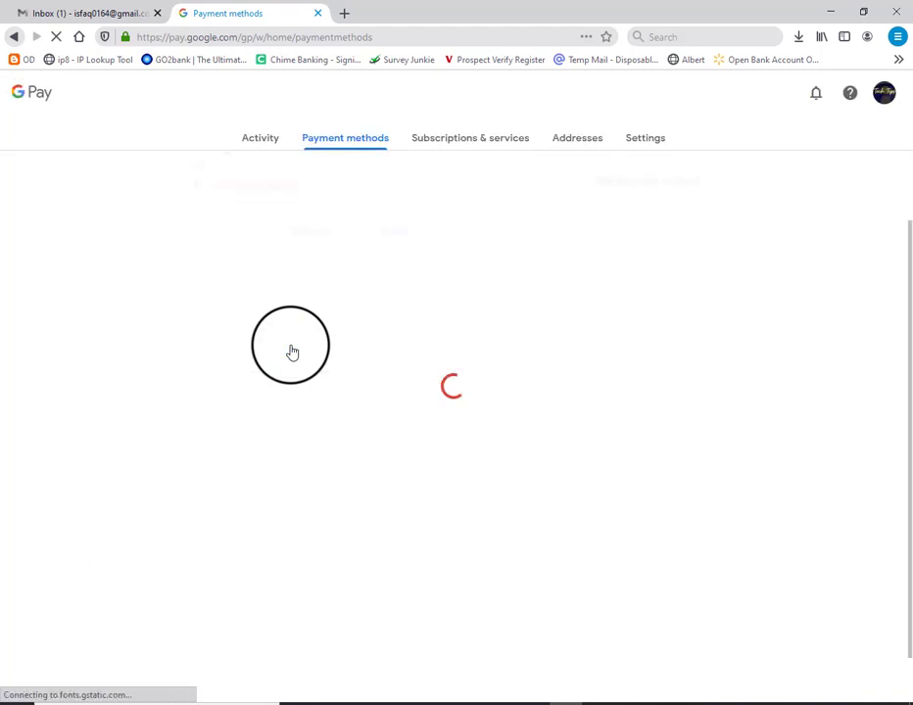